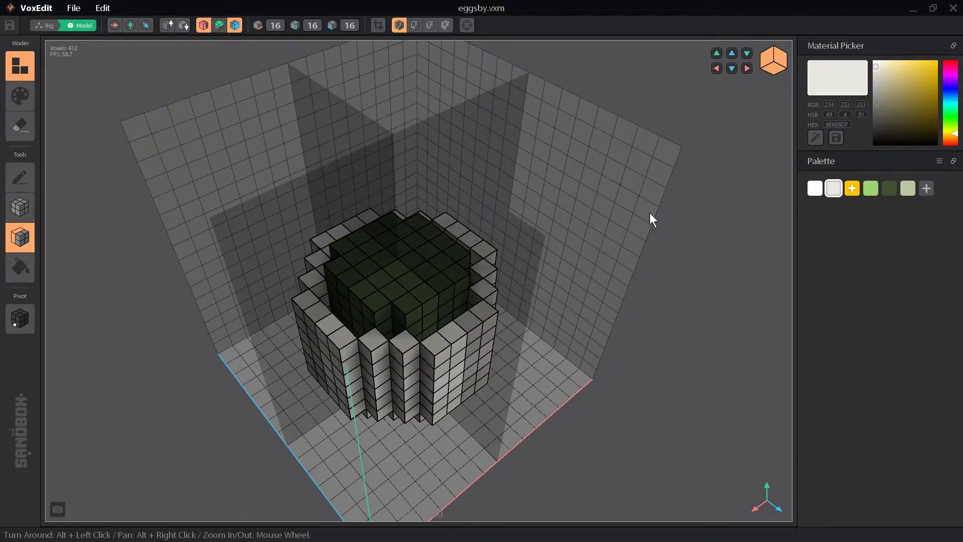
# Paint light voxels over the model top, then undo and redo the change from the Edit menu
pyautogui.moveTo(338, 323)
pyautogui.mouseDown()
pyautogui.moveTo(462, 297)
pyautogui.moveTo(365, 303)
pyautogui.mouseUp()
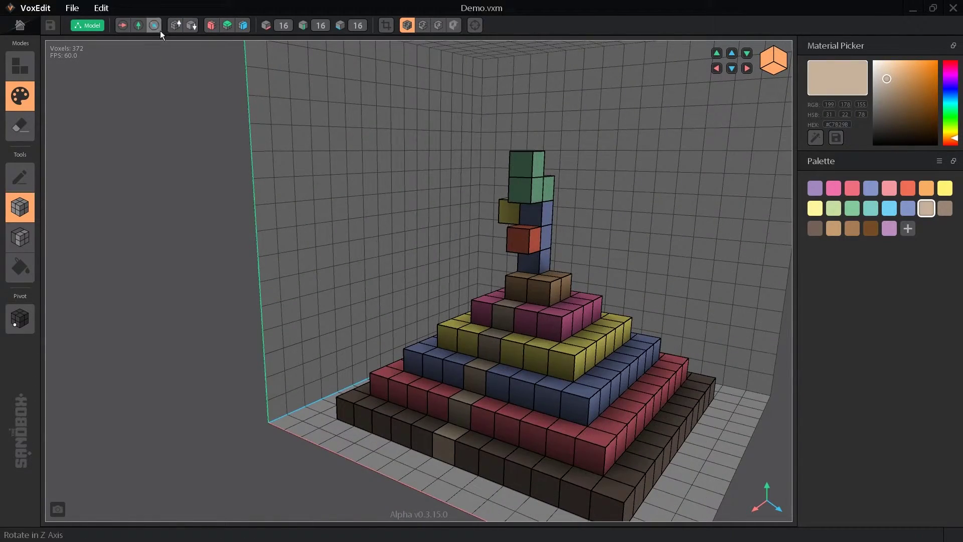
pyautogui.click(100, 8)
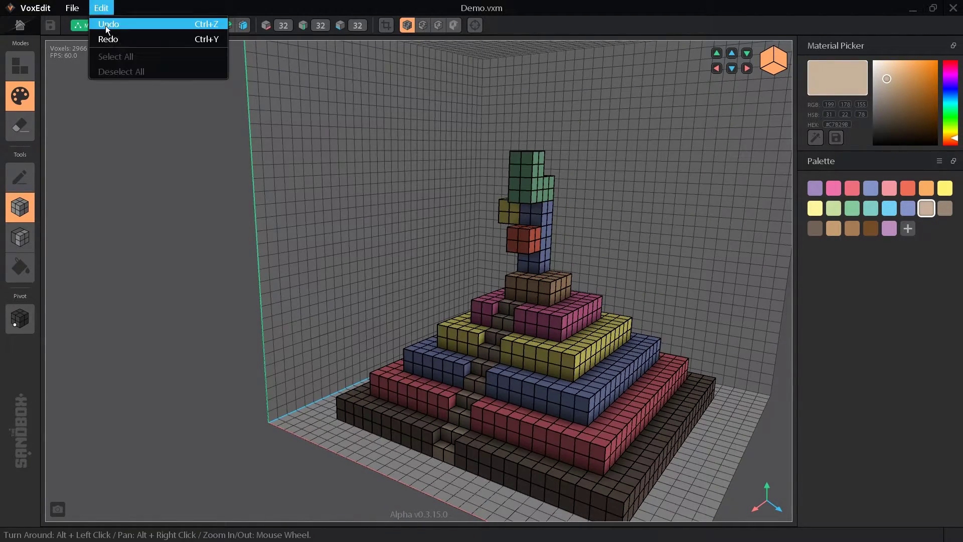
pyautogui.click(105, 25)
pyautogui.click(101, 8)
pyautogui.click(107, 39)
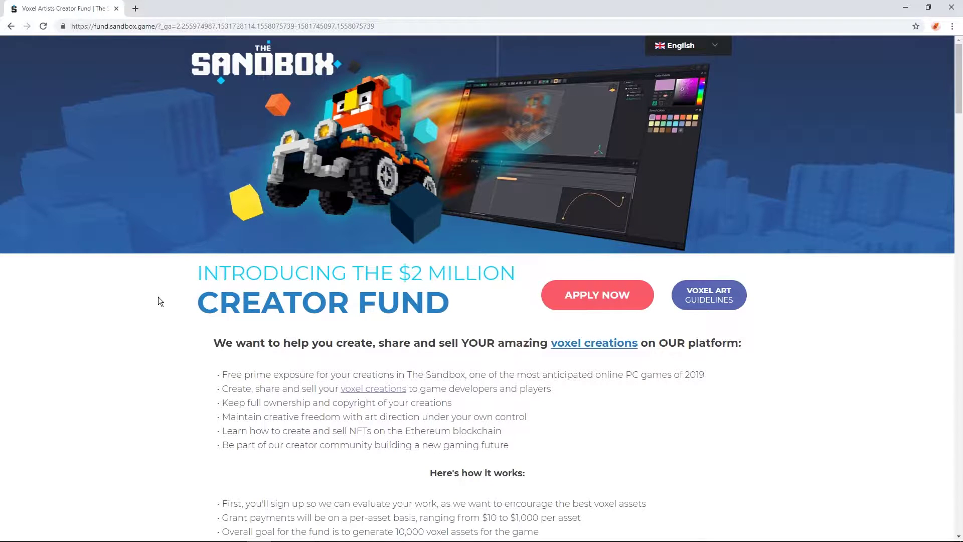
pyautogui.scroll(-1, 157, 301)
pyautogui.scroll(-1, 157, 302)
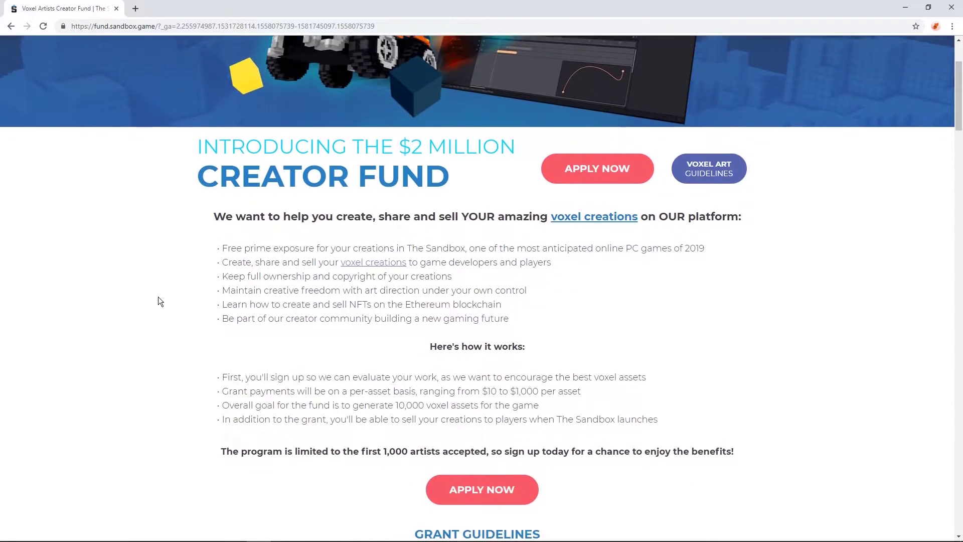
pyautogui.scroll(-1, 159, 301)
pyautogui.scroll(-1, 158, 301)
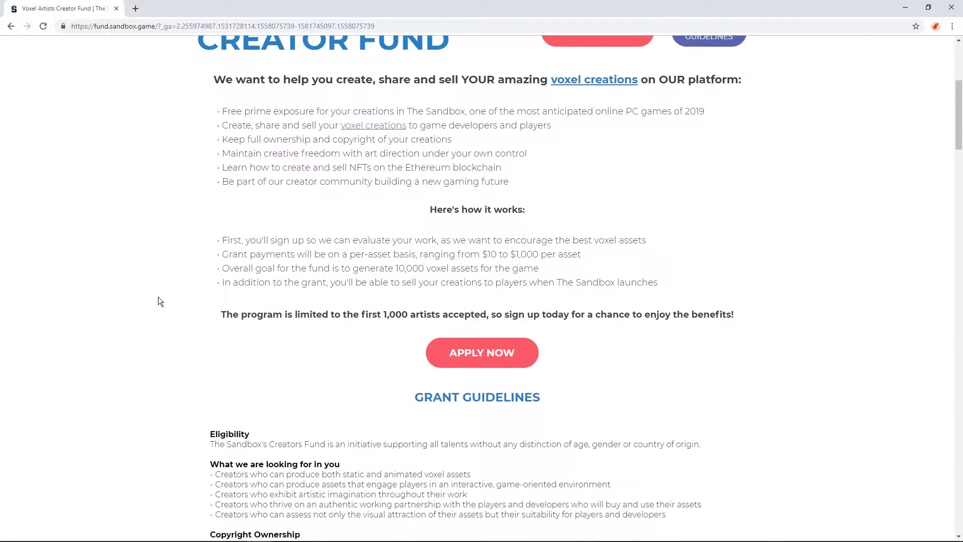
pyautogui.scroll(-3, 158, 302)
pyautogui.scroll(-4, 159, 301)
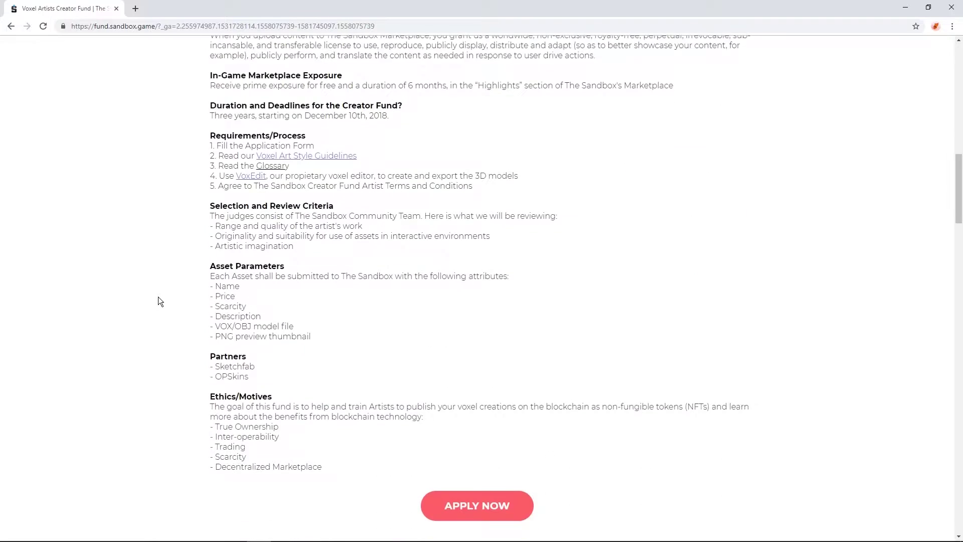
pyautogui.scroll(-4, 158, 301)
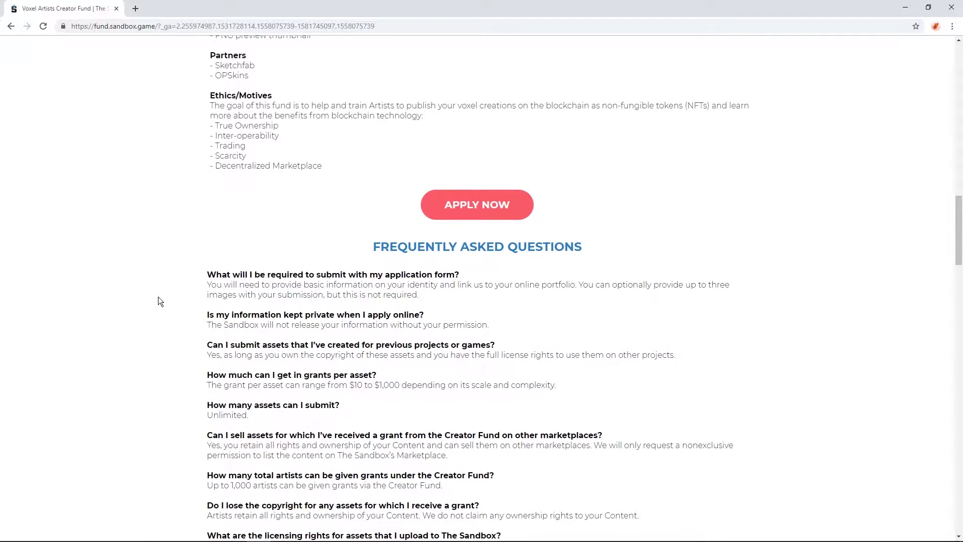
pyautogui.scroll(-5, 160, 307)
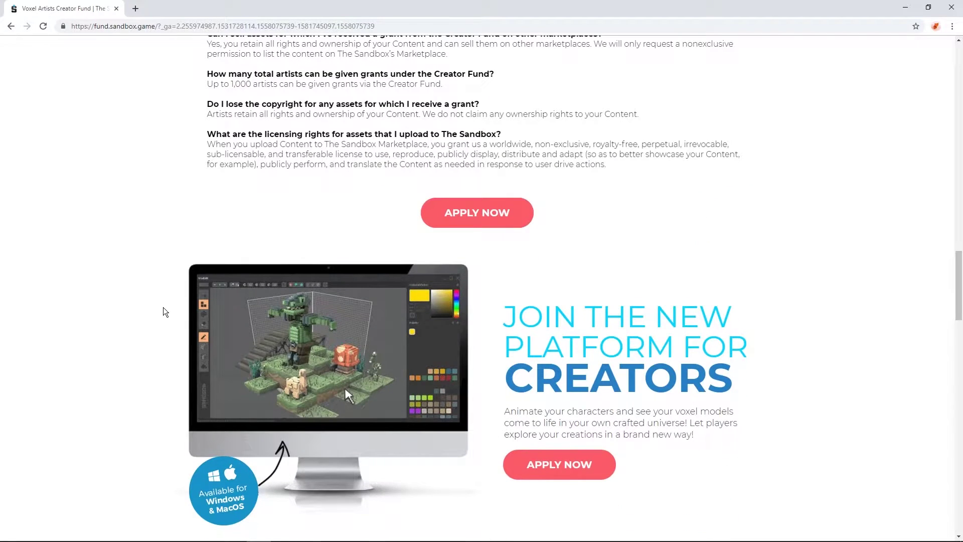
pyautogui.scroll(-5, 163, 307)
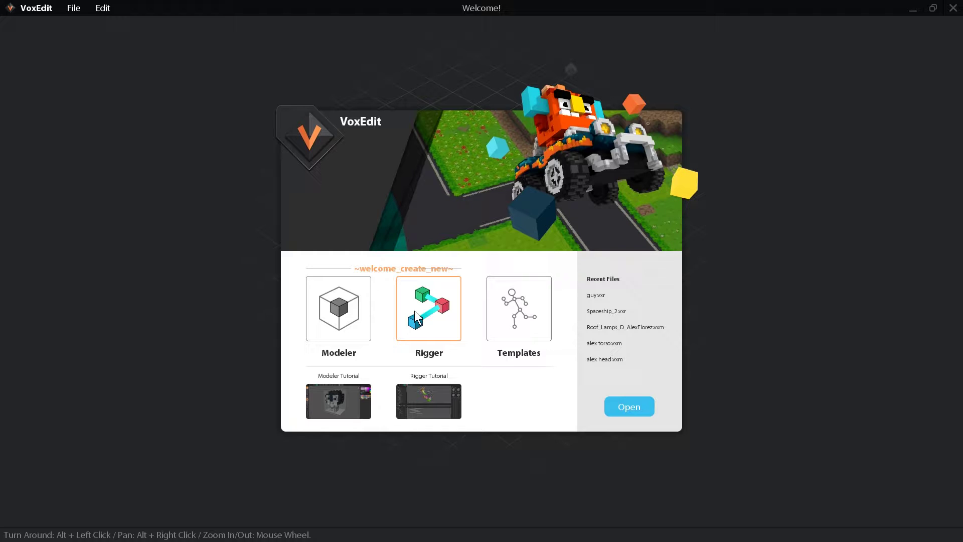
# Create a new rig saved as eggsby.vxr in the Demo folder
pyautogui.click(415, 317)
pyautogui.click(404, 209)
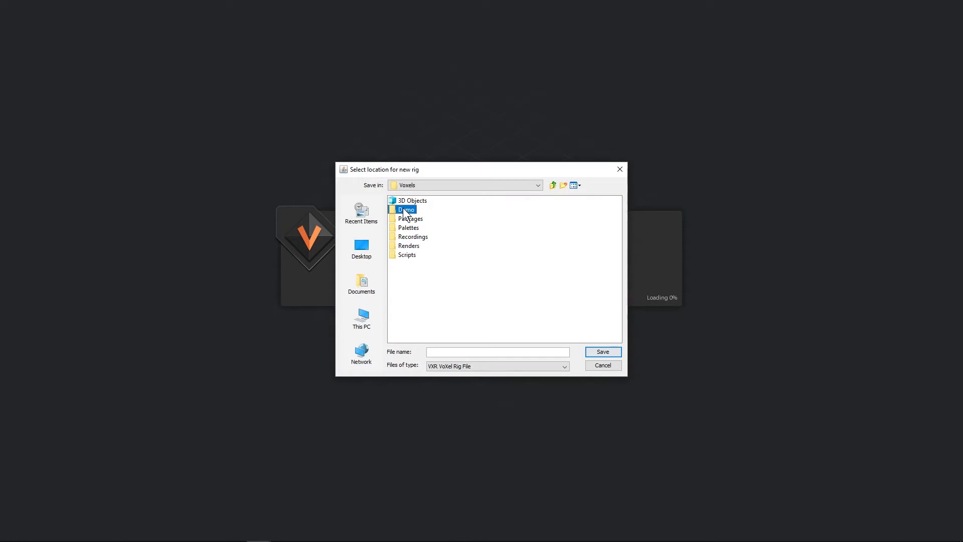
pyautogui.doubleClick(404, 210)
pyautogui.click(445, 350)
pyautogui.write('eggsby')
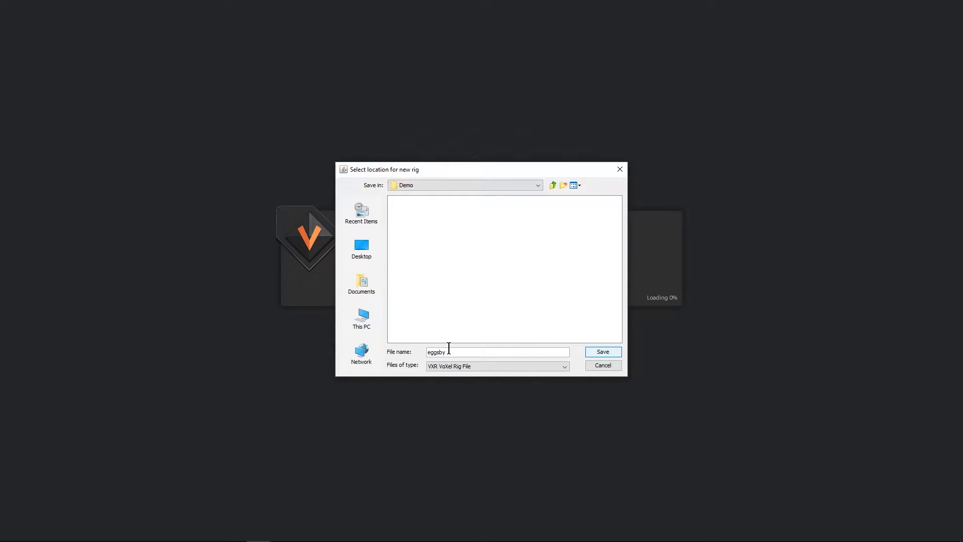
pyautogui.press('Return')
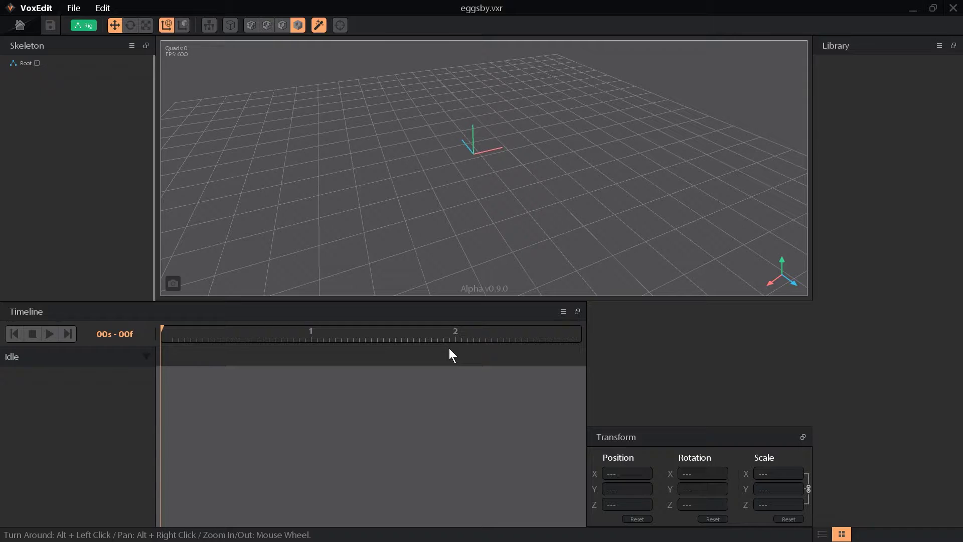
# Add a new eggsby.vxm model to the rig library and open it
pyautogui.click(939, 46)
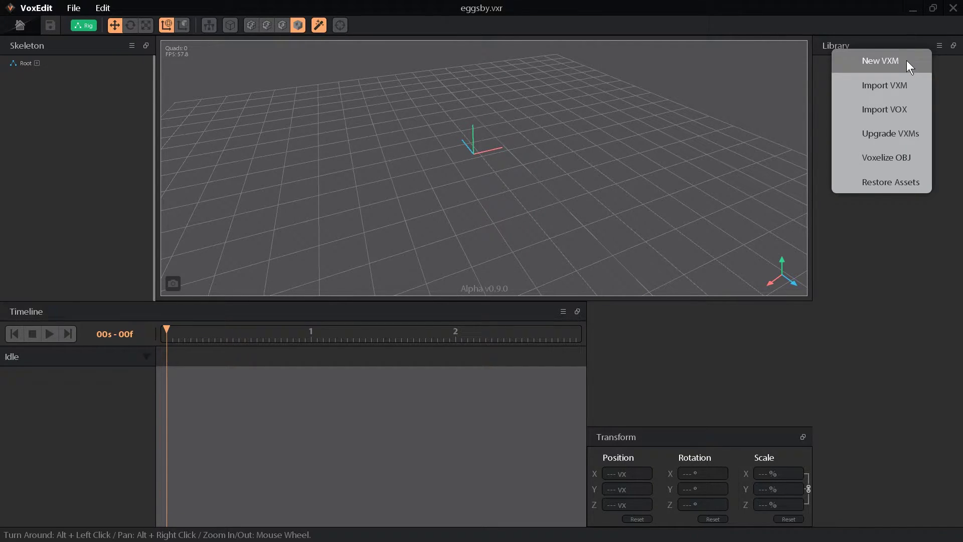
pyautogui.click(877, 62)
pyautogui.write('eggsby')
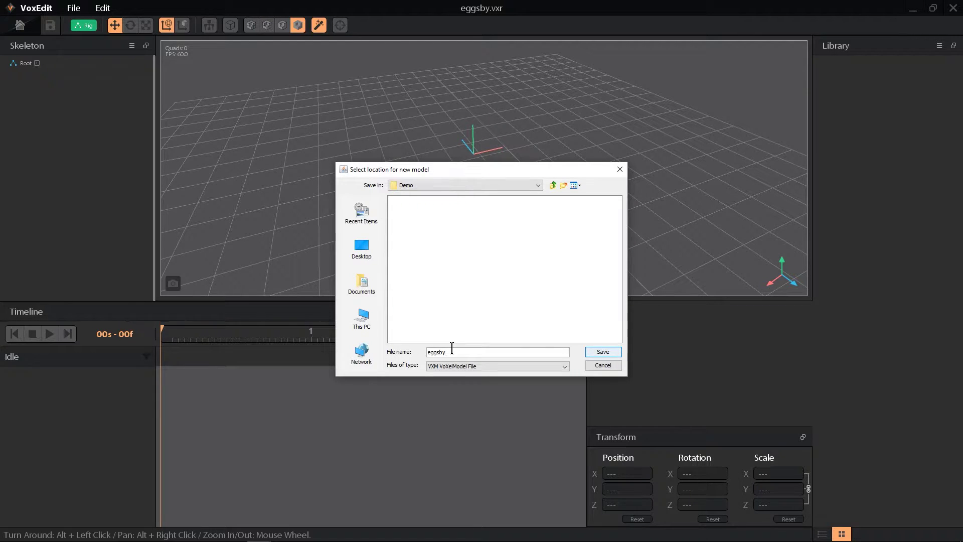
pyautogui.press('Return')
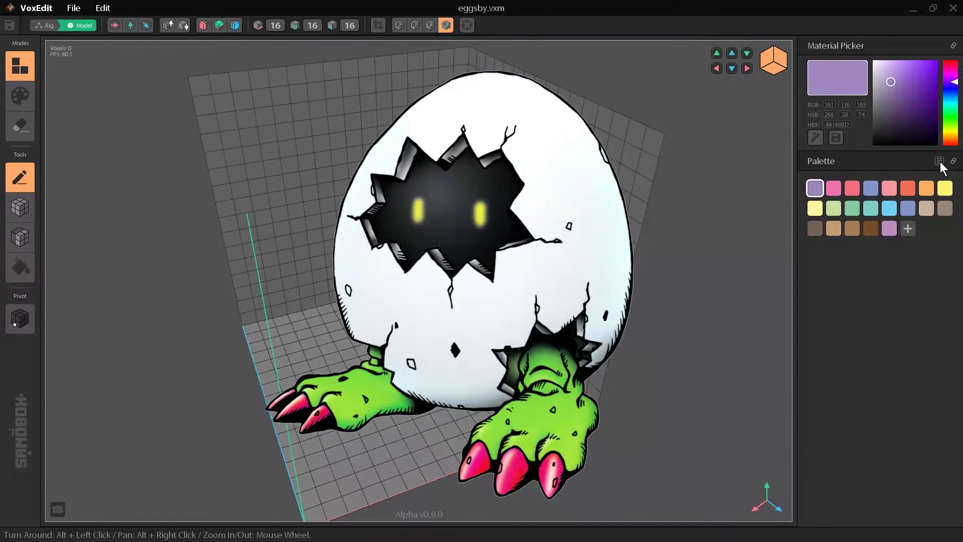
# Start a new palette with white, yellow, light green, dark green and grey-green swatches
pyautogui.click(938, 161)
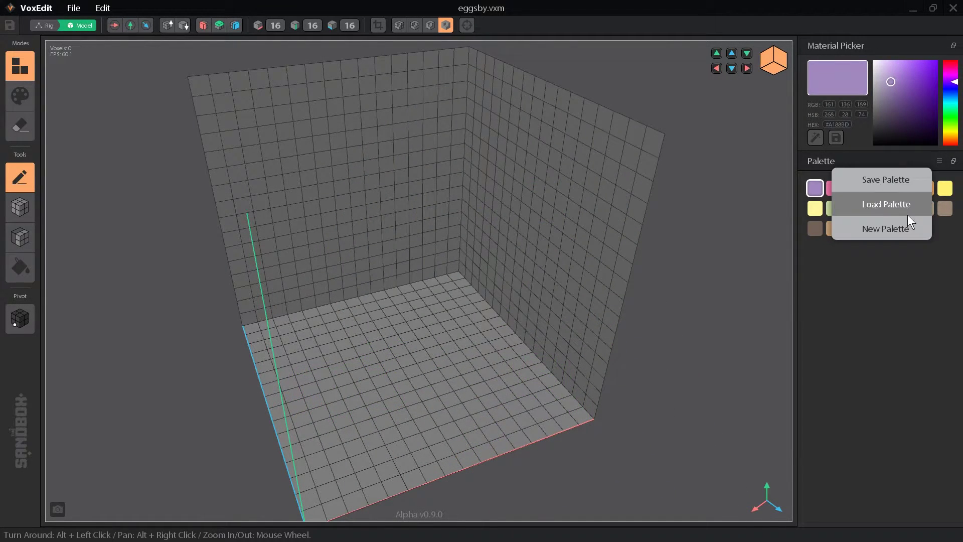
pyautogui.click(904, 227)
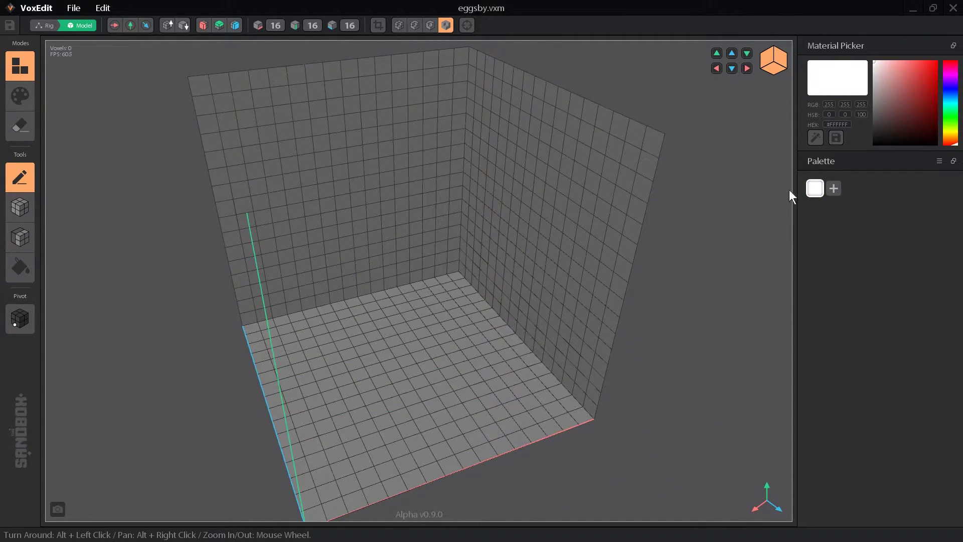
pyautogui.click(833, 188)
pyautogui.click(878, 67)
pyautogui.click(850, 189)
pyautogui.click(935, 62)
pyautogui.click(870, 188)
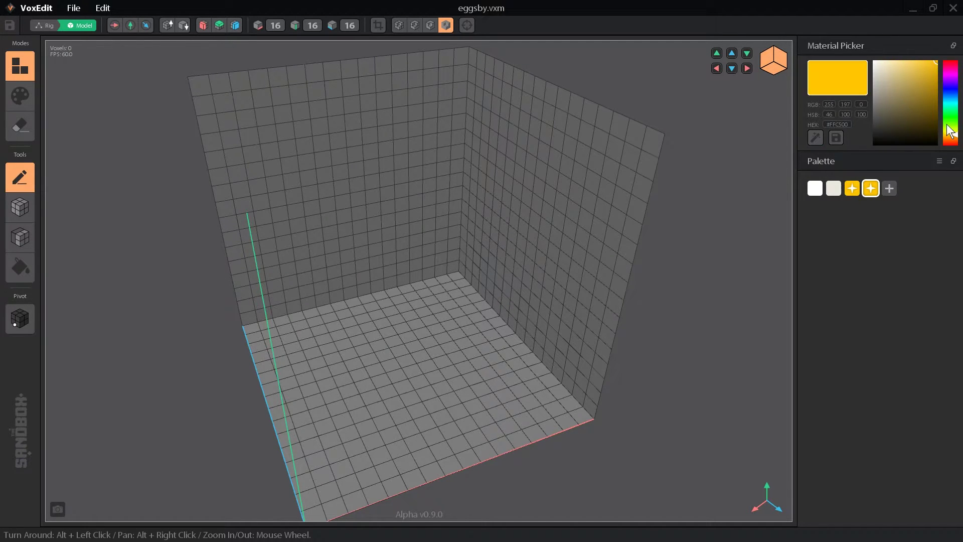
pyautogui.click(949, 126)
pyautogui.click(908, 79)
pyautogui.click(889, 188)
pyautogui.click(899, 118)
pyautogui.click(907, 188)
pyautogui.click(885, 78)
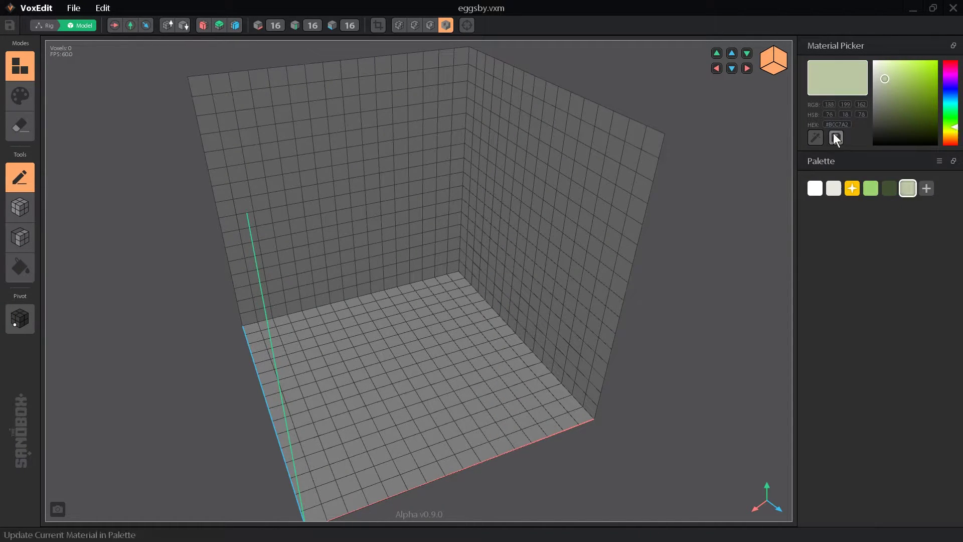
# Select light grey, enable X and Z mirroring, and change the voxel placement mode
pyautogui.click(834, 188)
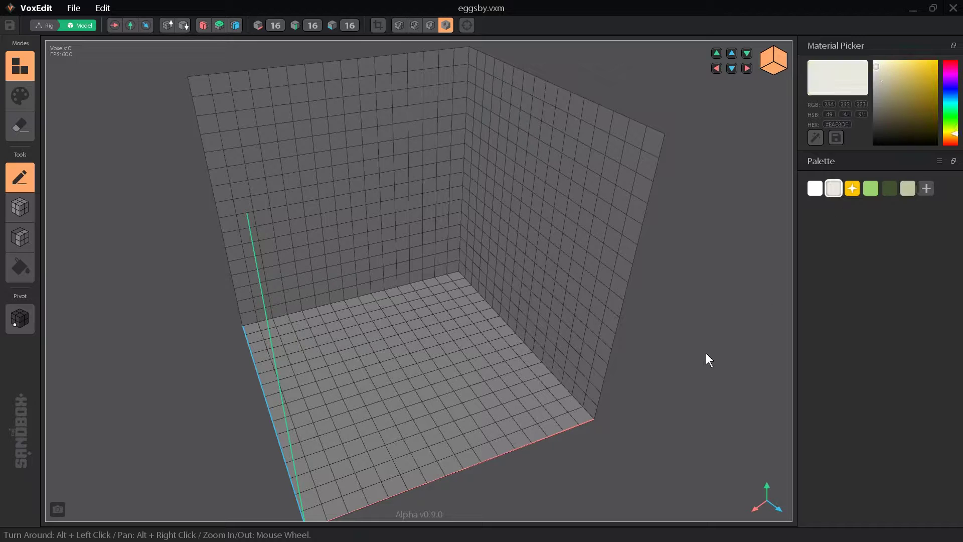
pyautogui.click(203, 25)
pyautogui.click(235, 25)
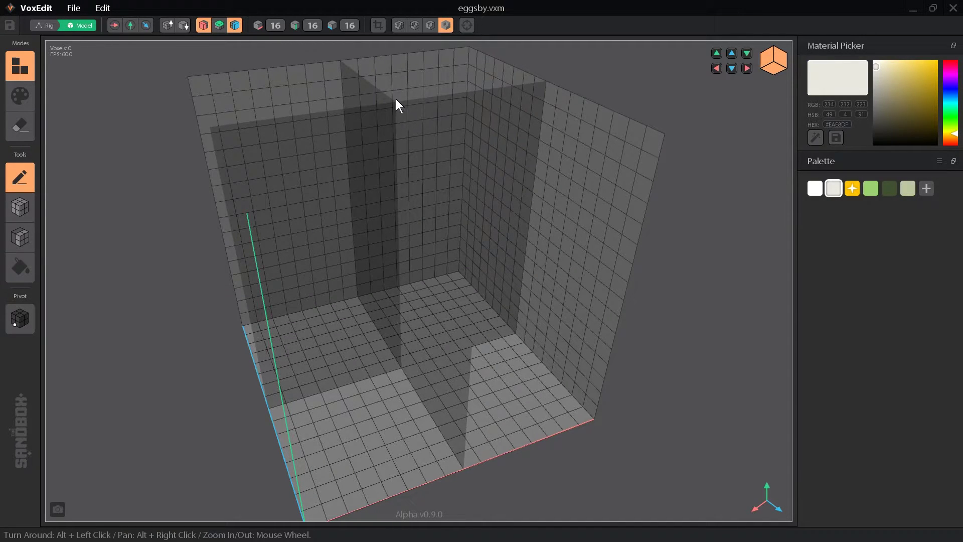
pyautogui.click(401, 25)
# Paint a mirrored light floor ring with a dark green block filling its centre
pyautogui.moveTo(390, 378)
pyautogui.mouseDown()
pyautogui.moveTo(366, 386)
pyautogui.moveTo(408, 394)
pyautogui.moveTo(392, 400)
pyautogui.moveTo(375, 367)
pyautogui.moveTo(428, 386)
pyautogui.moveTo(350, 350)
pyautogui.moveTo(352, 369)
pyautogui.moveTo(368, 358)
pyautogui.moveTo(406, 390)
pyautogui.moveTo(376, 380)
pyautogui.moveTo(406, 394)
pyautogui.moveTo(320, 345)
pyautogui.moveTo(350, 318)
pyautogui.moveTo(444, 322)
pyautogui.mouseUp()
pyautogui.moveTo(408, 361)
pyautogui.keyDown('alt'); pyautogui.mouseDown()
pyautogui.moveTo(402, 321)
pyautogui.moveTo(504, 365)
pyautogui.mouseUp(); pyautogui.keyUp('alt')
pyautogui.click(815, 188)
pyautogui.click(402, 336)
pyautogui.click(889, 188)
pyautogui.moveTo(356, 350); pyautogui.dragTo(414, 370)
# Extrude the dark green floor upward into a tall body block
pyautogui.click(20, 237)
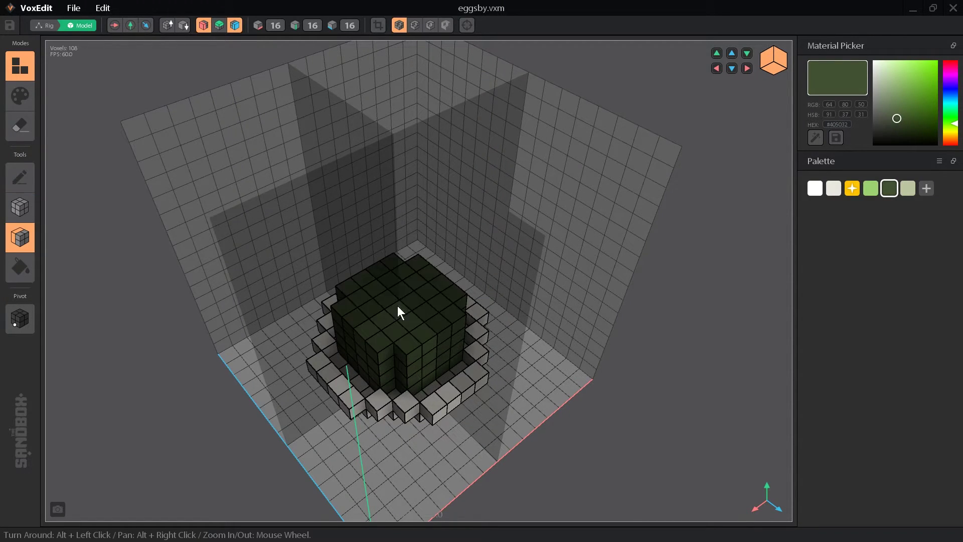
pyautogui.moveTo(399, 331); pyautogui.dragTo(397, 249)
pyautogui.click(833, 188)
pyautogui.click(346, 392)
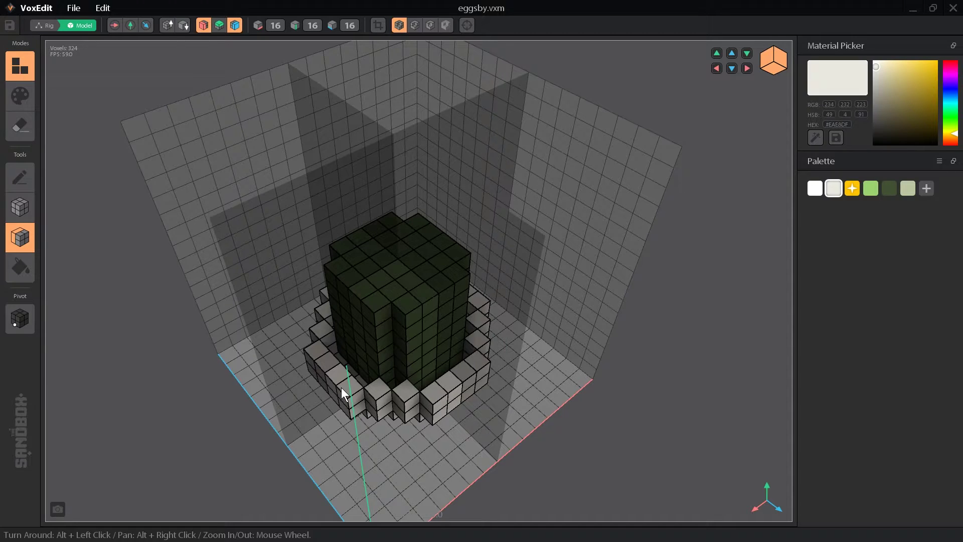
# Build the shell ring taller in white and grey, then delete the white swatch
pyautogui.click(814, 189)
pyautogui.click(376, 388)
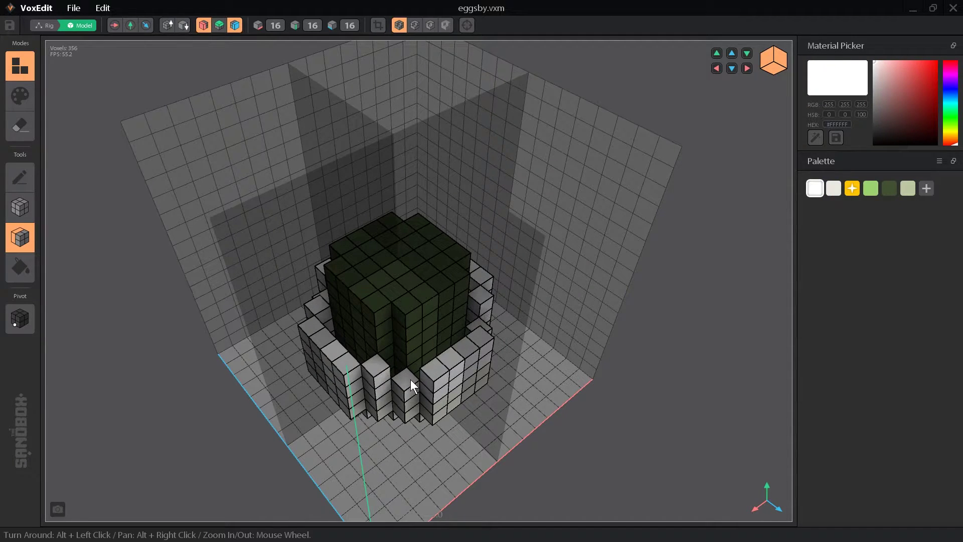
pyautogui.click(832, 188)
pyautogui.moveTo(372, 363); pyautogui.dragTo(354, 360)
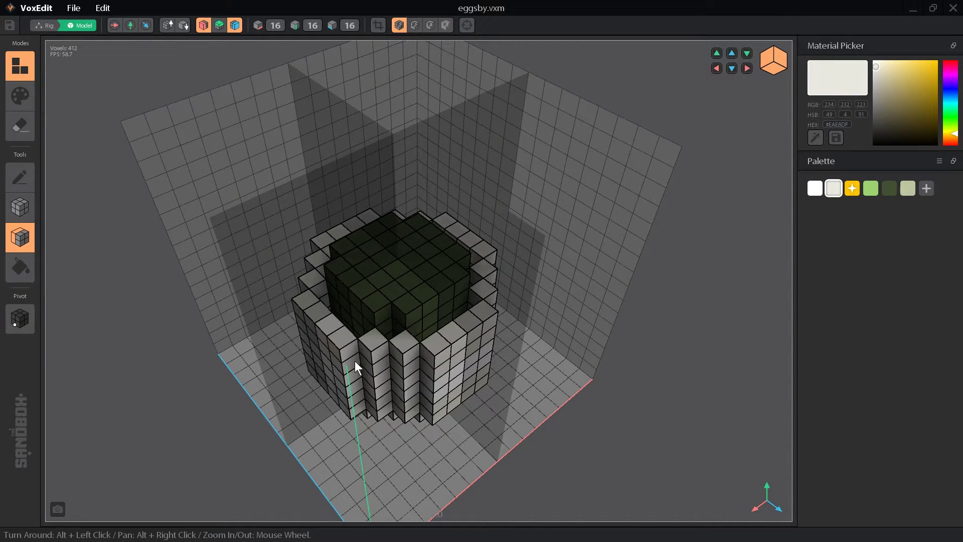
pyautogui.rightClick(815, 188)
pyautogui.click(833, 231)
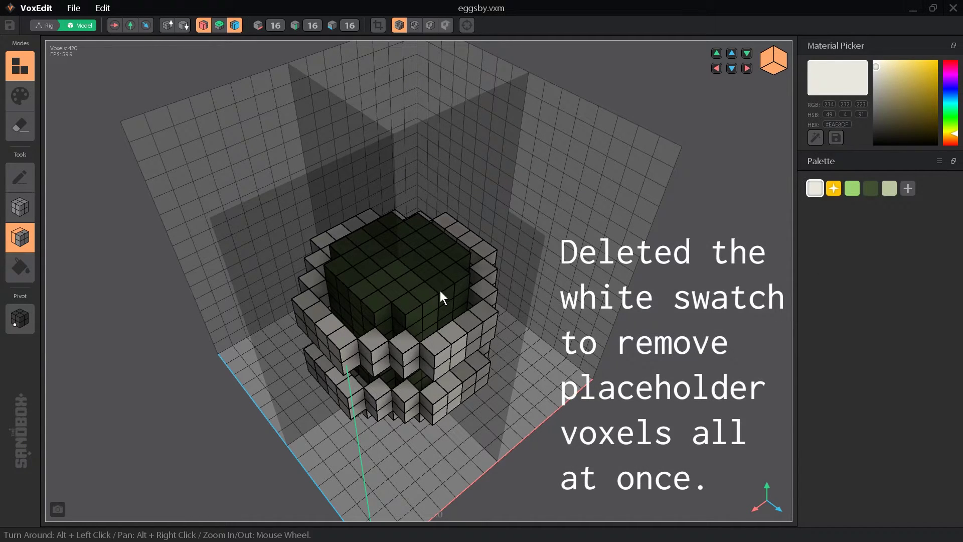
# Fill the hollow top of the shell with grey voxels, closing the last hole
pyautogui.press('v')
pyautogui.moveTo(423, 354); pyautogui.dragTo(401, 339)
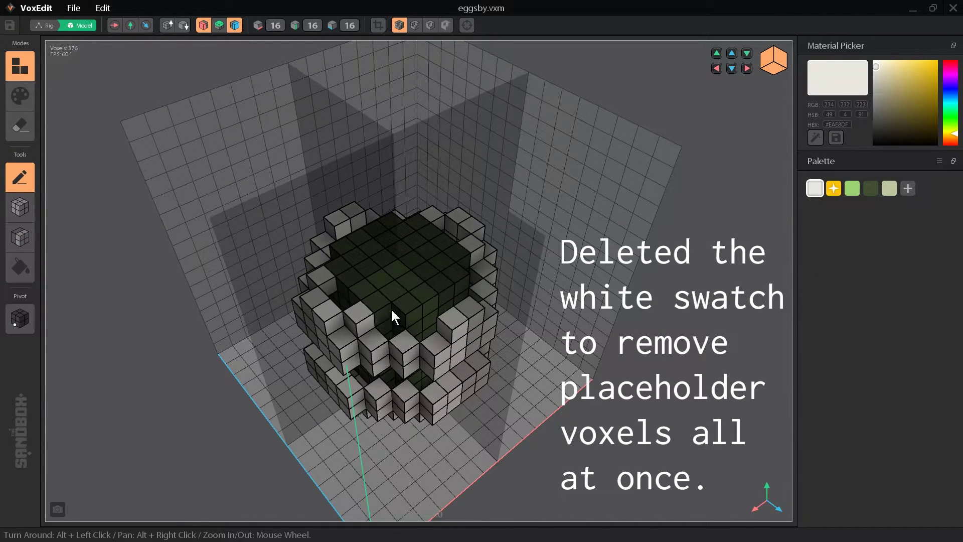
pyautogui.click(20, 238)
pyautogui.click(351, 270)
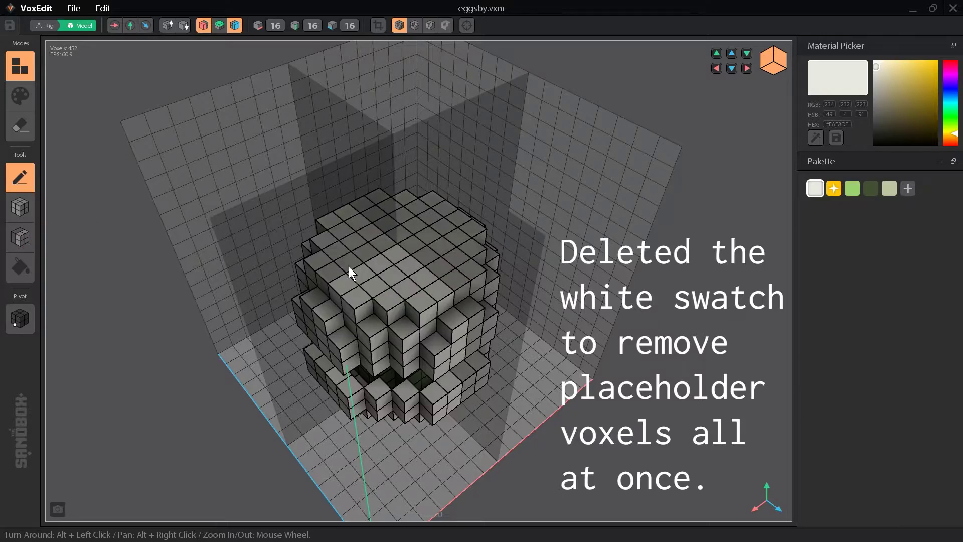
pyautogui.press('v')
pyautogui.click(372, 227)
# With X mirroring on, paint the two eyes yellow
pyautogui.keyDown('alt'); pyautogui.moveTo(478, 382); pyautogui.dragTo(518, 374); pyautogui.keyUp('alt')
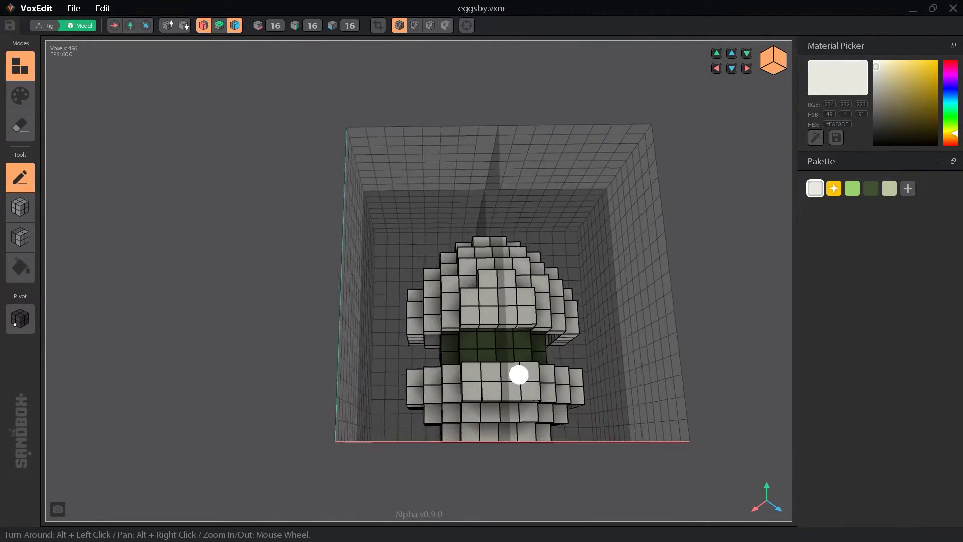
pyautogui.click(718, 52)
pyautogui.moveTo(497, 336)
pyautogui.keyDown('alt'); pyautogui.mouseDown()
pyautogui.moveTo(484, 340)
pyautogui.moveTo(497, 337)
pyautogui.mouseUp(); pyautogui.keyUp('alt')
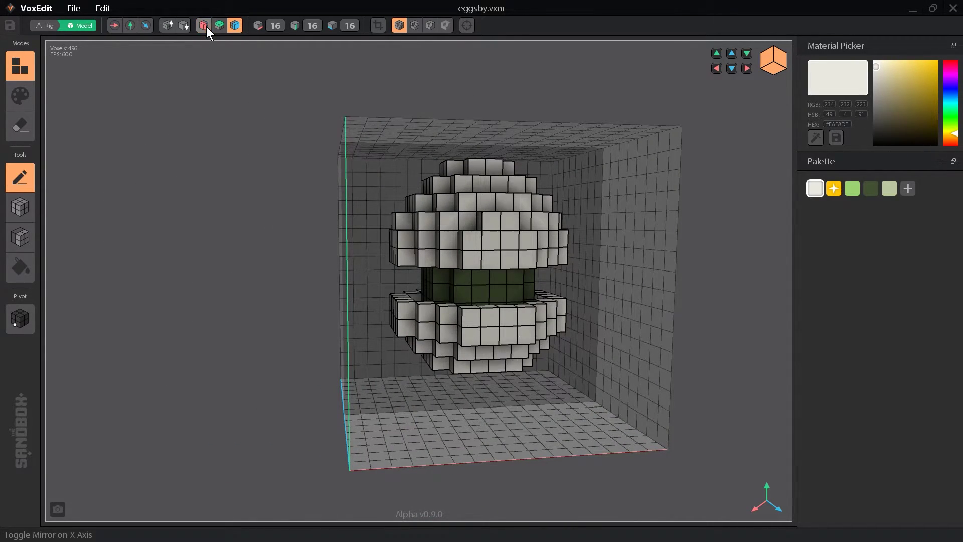
pyautogui.click(203, 26)
pyautogui.click(833, 189)
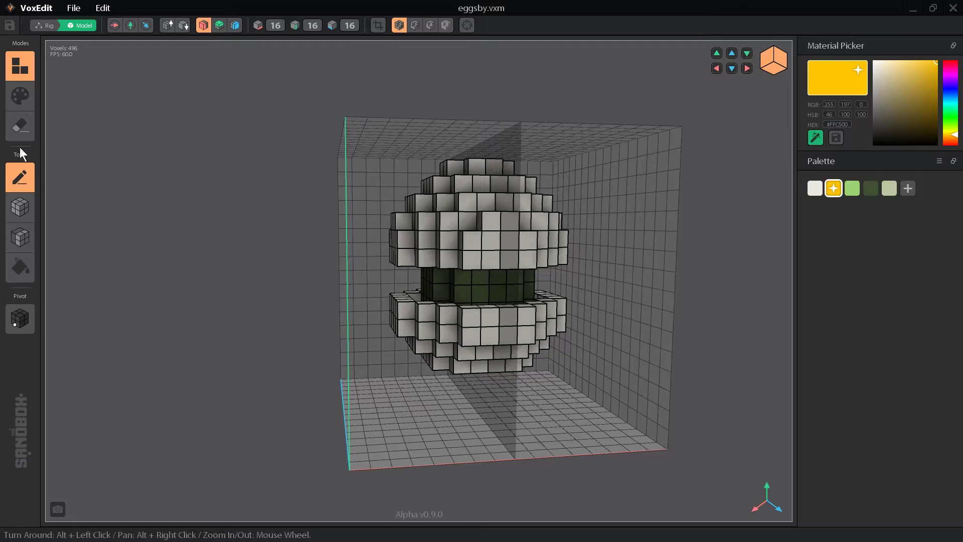
pyautogui.click(19, 95)
pyautogui.click(462, 277)
pyautogui.click(515, 277)
# Add light green legs and chip voxels out of the shell to crack it
pyautogui.keyDown('alt'); pyautogui.moveTo(500, 325); pyautogui.dragTo(458, 344); pyautogui.keyUp('alt')
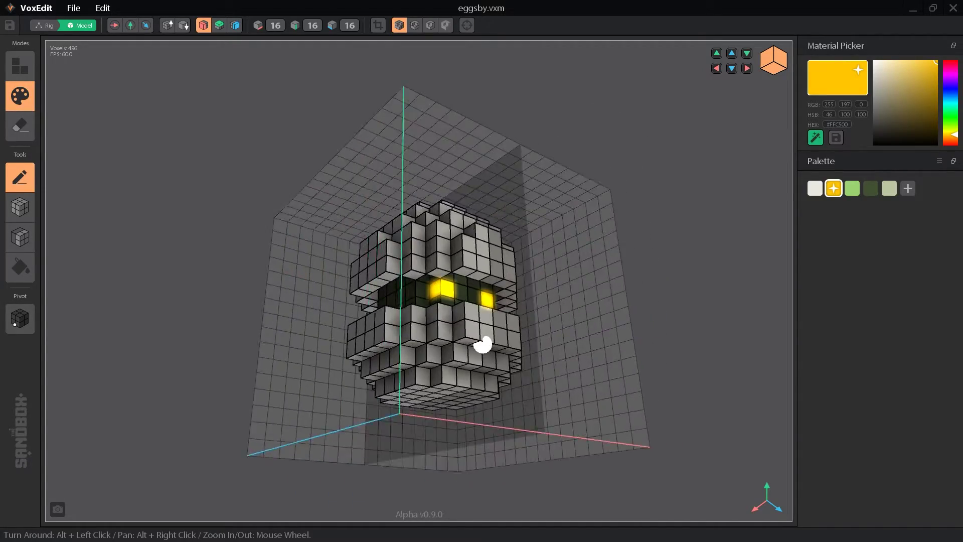
pyautogui.click(20, 66)
pyautogui.scroll(3, 455, 273)
pyautogui.click(852, 188)
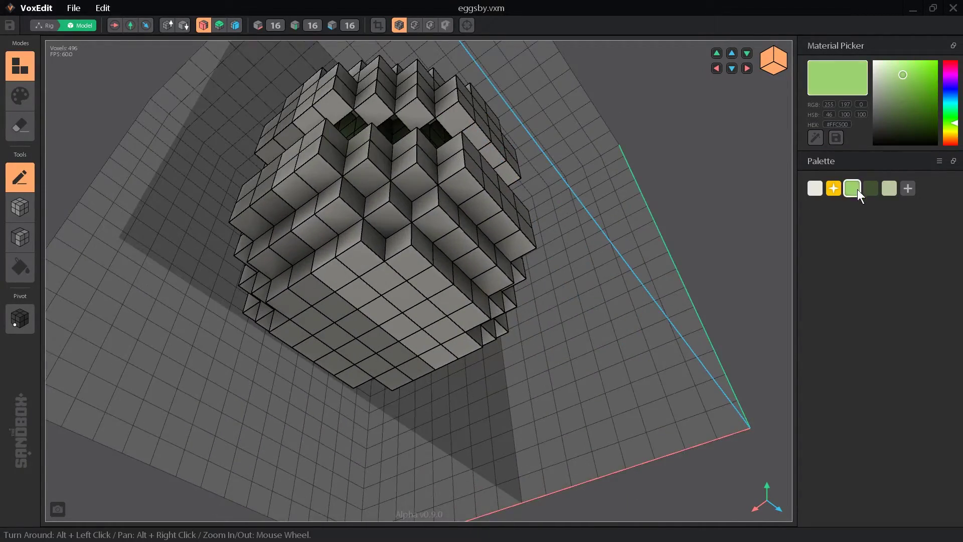
pyautogui.moveTo(482, 255)
pyautogui.keyDown('alt'); pyautogui.mouseDown()
pyautogui.moveTo(394, 252)
pyautogui.moveTo(420, 247)
pyautogui.mouseUp(); pyautogui.keyUp('alt')
pyautogui.click(433, 260)
pyautogui.click(481, 265)
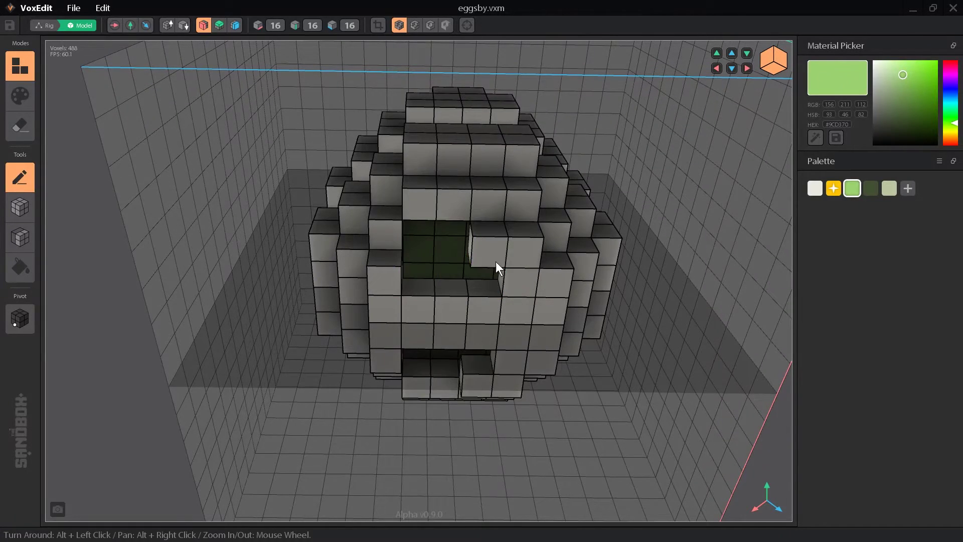
pyautogui.click(459, 230)
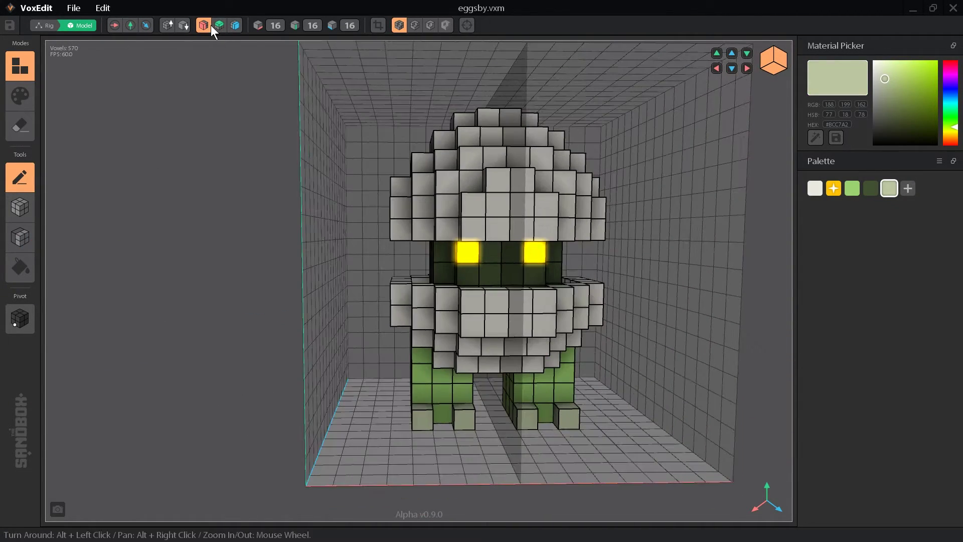
# Turn off mirroring and view the monster from the front-right
pyautogui.click(208, 24)
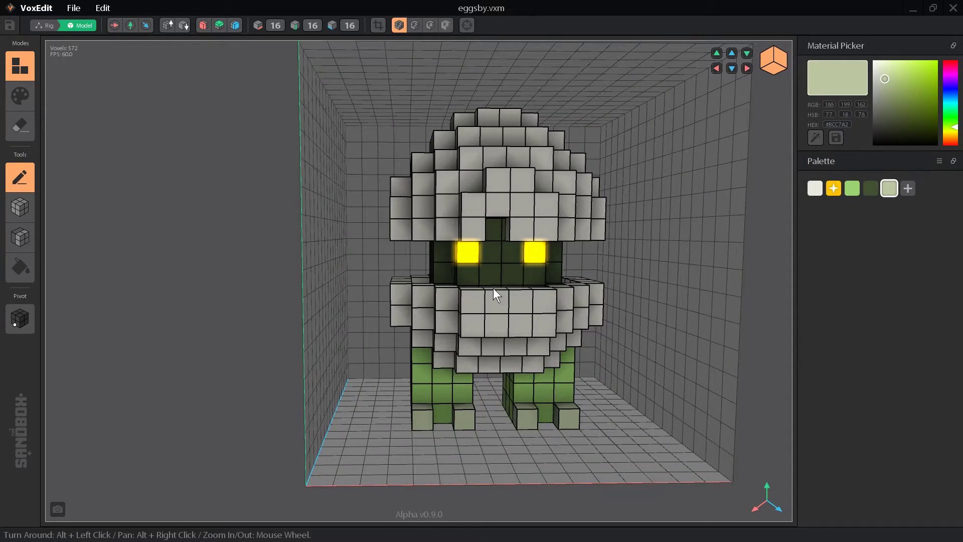
pyautogui.moveTo(493, 289)
pyautogui.keyDown('alt'); pyautogui.mouseDown()
pyautogui.moveTo(455, 276)
pyautogui.moveTo(544, 279)
pyautogui.moveTo(675, 203)
pyautogui.moveTo(690, 205)
pyautogui.moveTo(665, 283)
pyautogui.mouseUp(); pyautogui.keyUp('alt')
pyautogui.scroll(3, 666, 283)
pyautogui.moveTo(760, 226)
pyautogui.keyDown('alt'); pyautogui.mouseDown()
pyautogui.moveTo(586, 297)
pyautogui.moveTo(637, 294)
pyautogui.moveTo(640, 200)
pyautogui.mouseUp(); pyautogui.keyUp('alt')
pyautogui.scroll(-3, 642, 200)
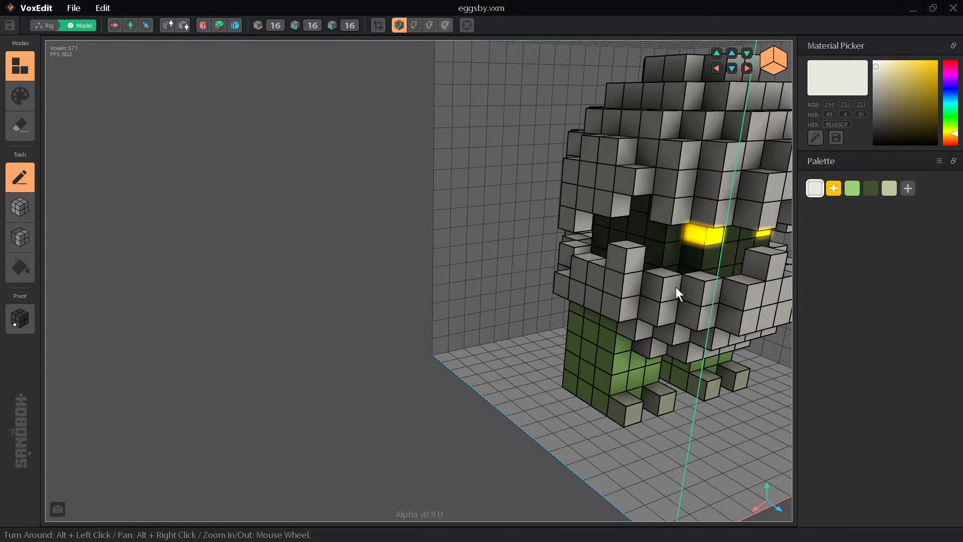
pyautogui.scroll(-3, 677, 291)
# Save the model, switch to rigging, and duplicate it as eggsby-leg
pyautogui.click(46, 26)
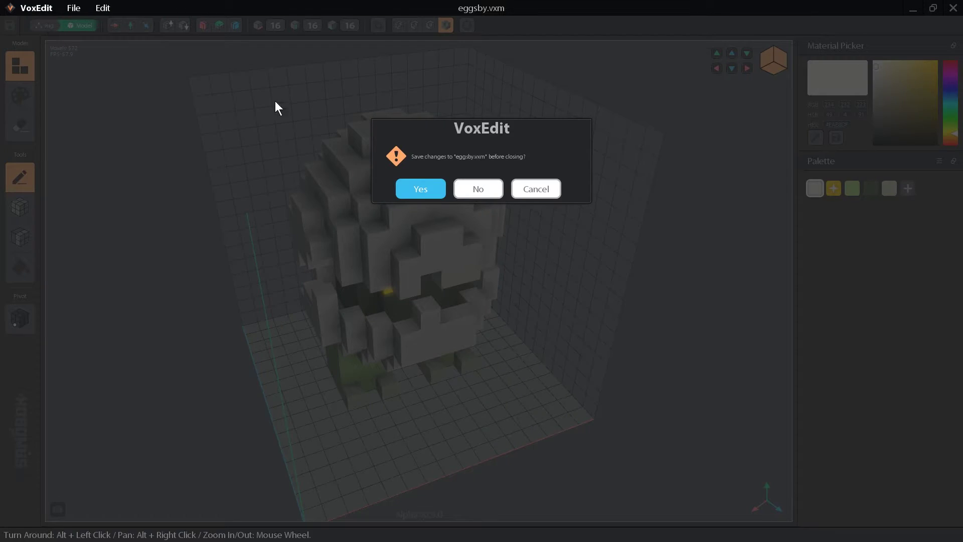
pyautogui.click(426, 188)
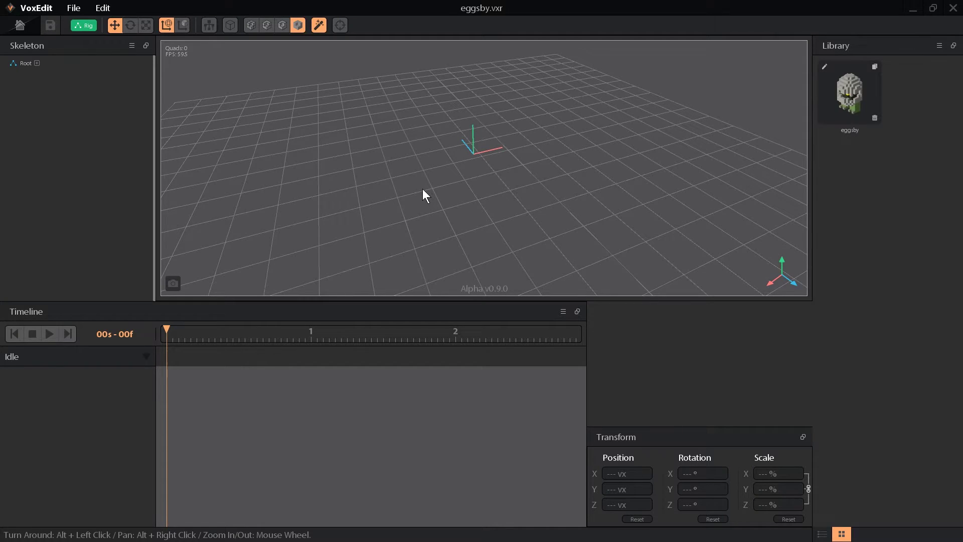
pyautogui.click(875, 68)
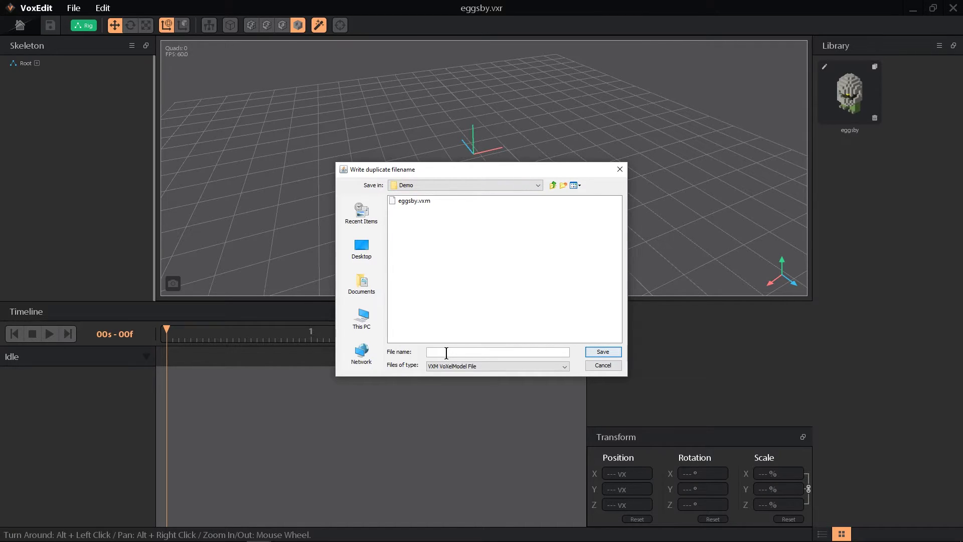
pyautogui.write('egg')
pyautogui.write('sby-legs')
pyautogui.press('Return')
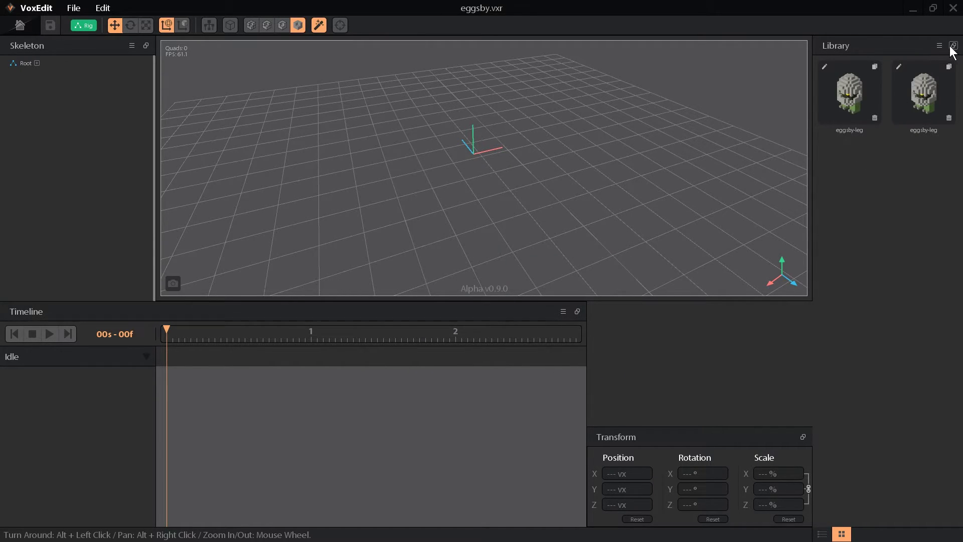
# Duplicate the model again as eggsby-bottom and save the eggsby-top copy
pyautogui.click(874, 66)
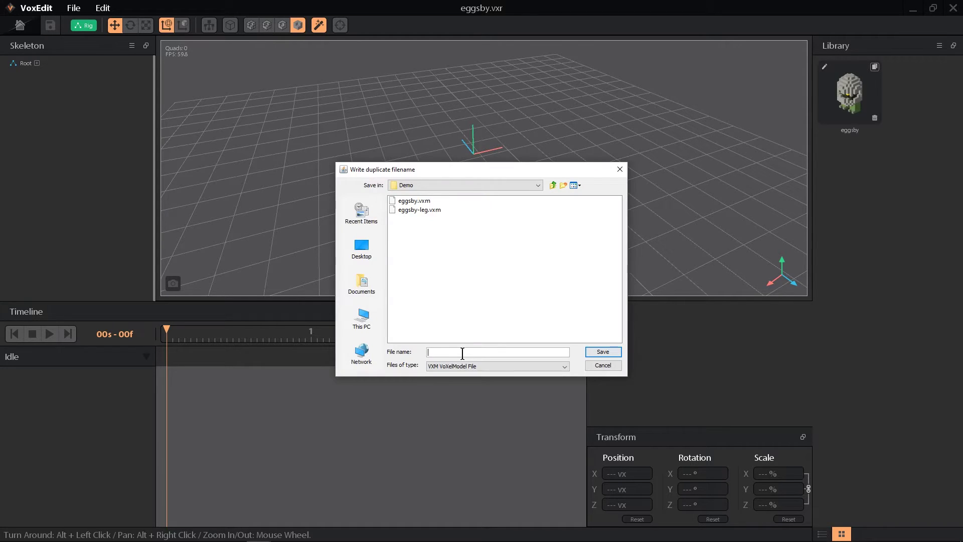
pyautogui.write('eggsby-bottom')
pyautogui.press('Return')
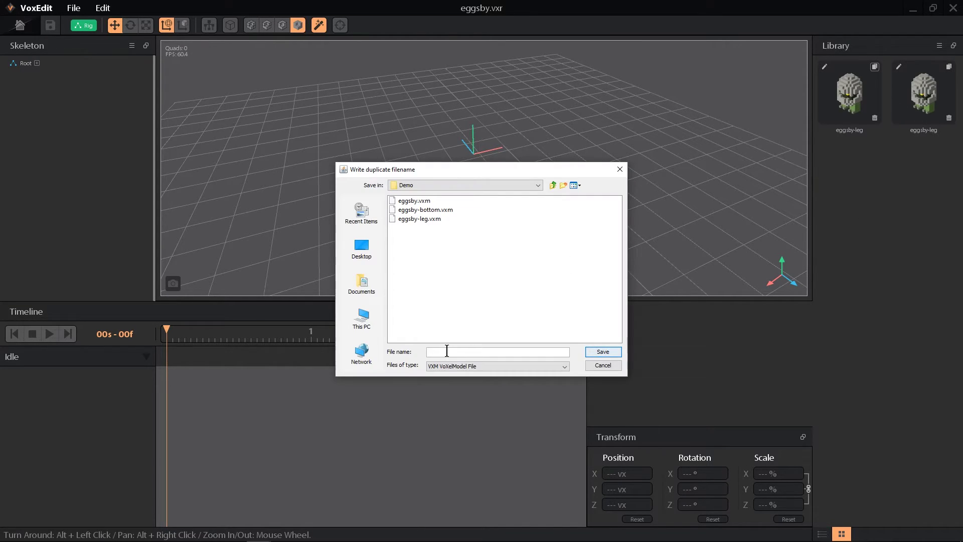
pyautogui.write('eggsby-top')
pyautogui.press('Return')
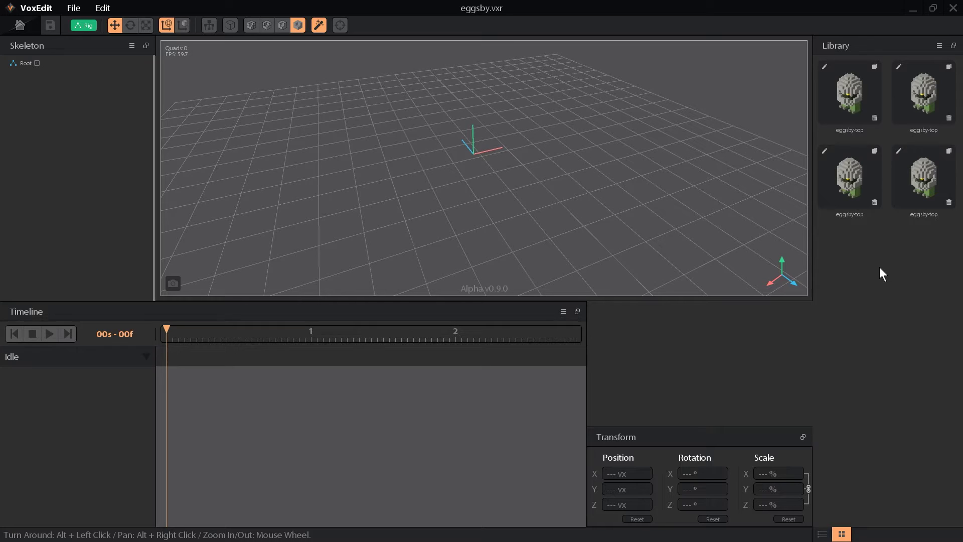
# Open eggsby-leg and delete its white, yellow and dark green swatches
pyautogui.click(824, 66)
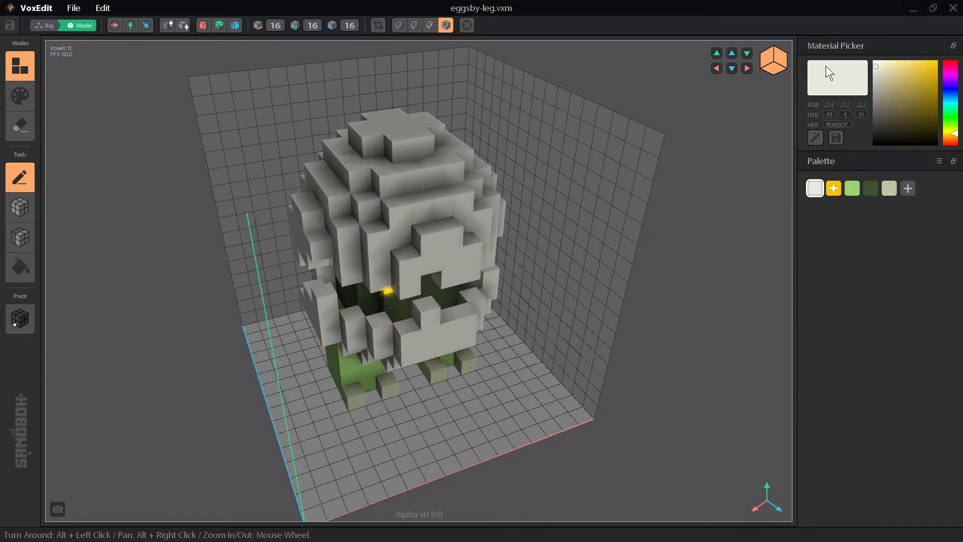
pyautogui.rightClick(815, 189)
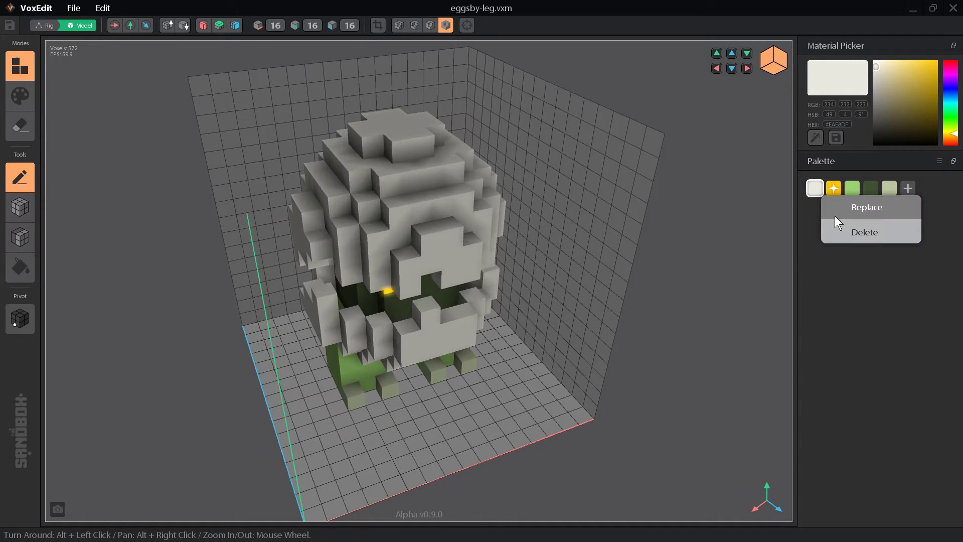
pyautogui.click(838, 225)
pyautogui.rightClick(824, 190)
pyautogui.click(833, 230)
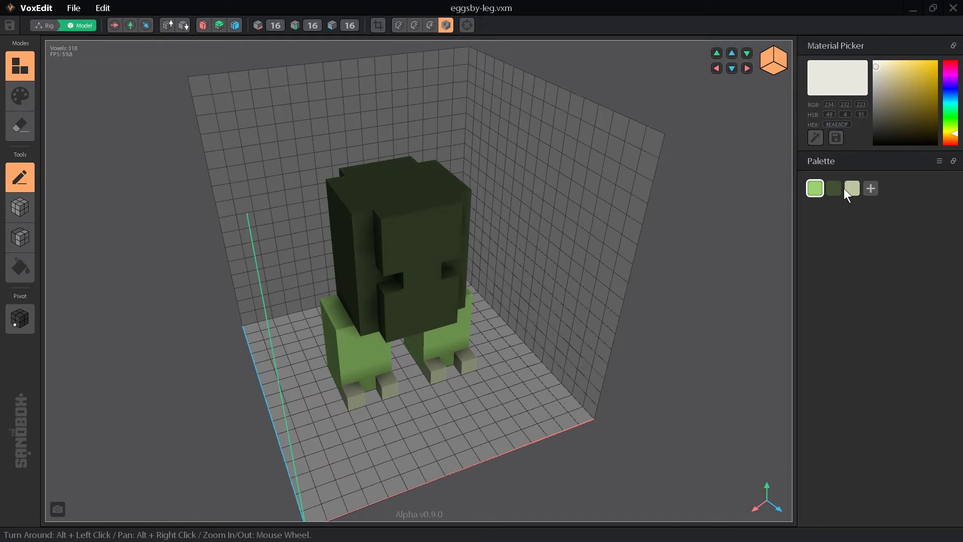
pyautogui.click(838, 189)
pyautogui.rightClick(839, 189)
pyautogui.click(861, 230)
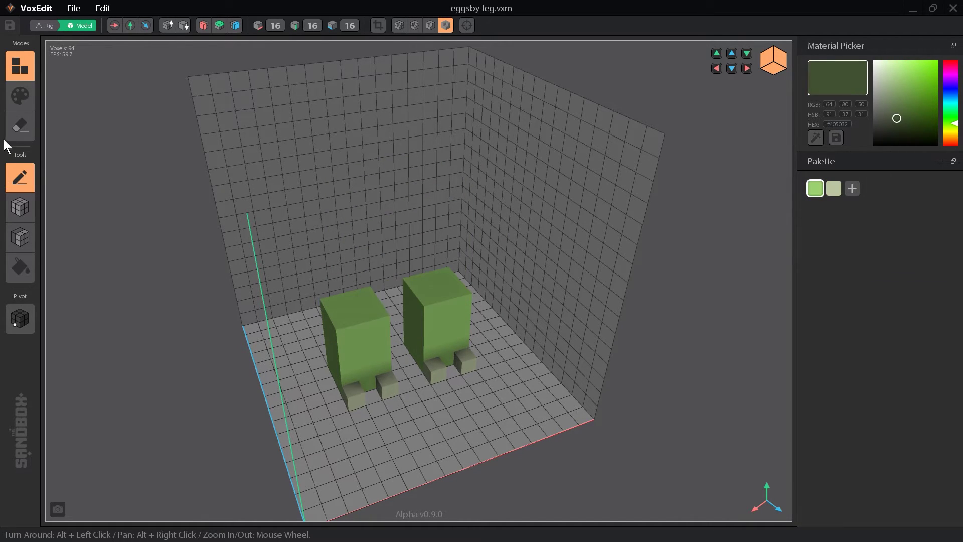
# Erase the right leg, extend the remaining leg upward, and crop the bounds around it
pyautogui.click(20, 266)
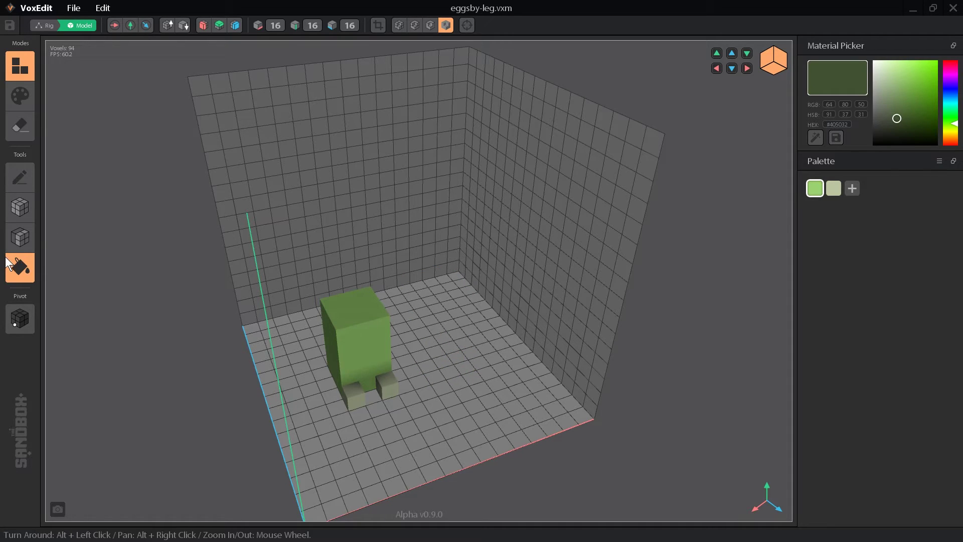
pyautogui.click(19, 236)
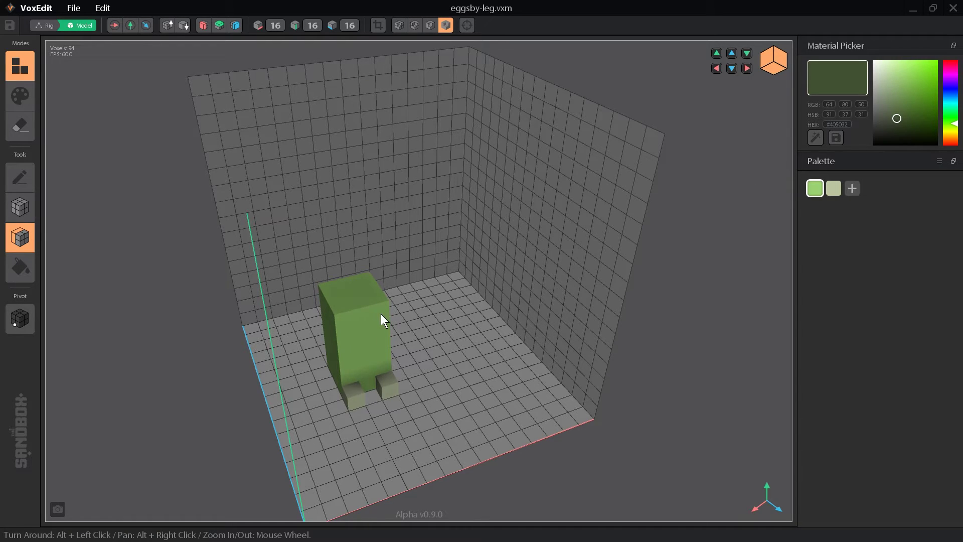
pyautogui.moveTo(347, 320); pyautogui.dragTo(342, 294)
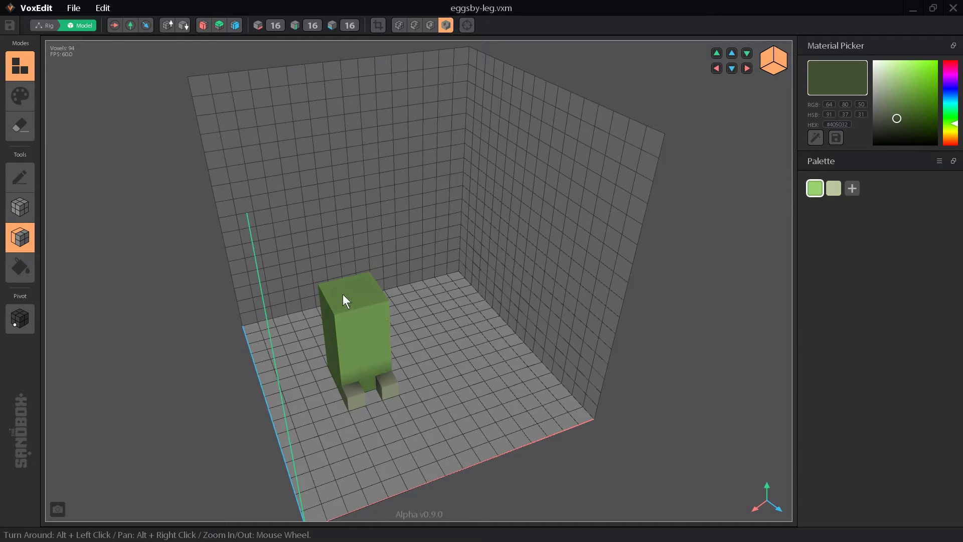
pyautogui.click(372, 25)
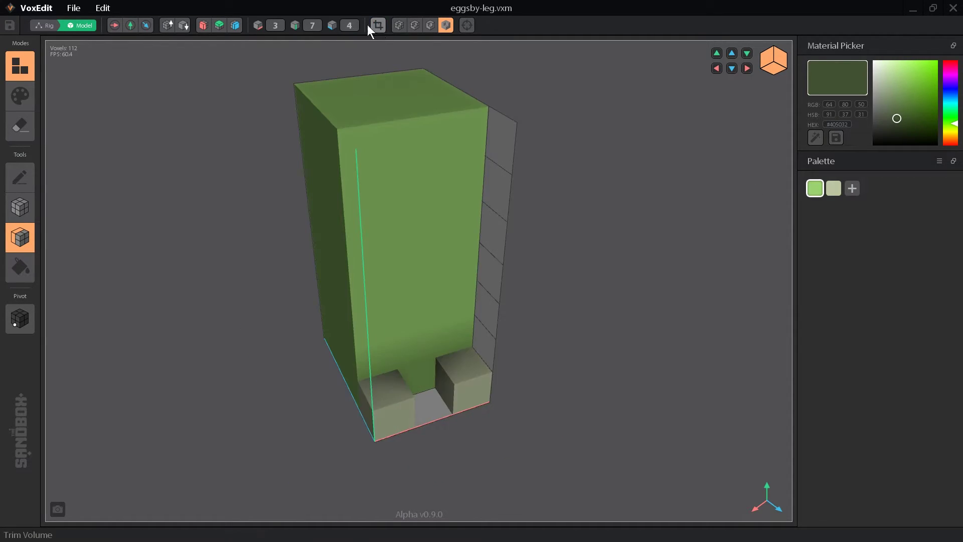
# Move the eggsby-leg pivot onto the top of the leg
pyautogui.click(19, 320)
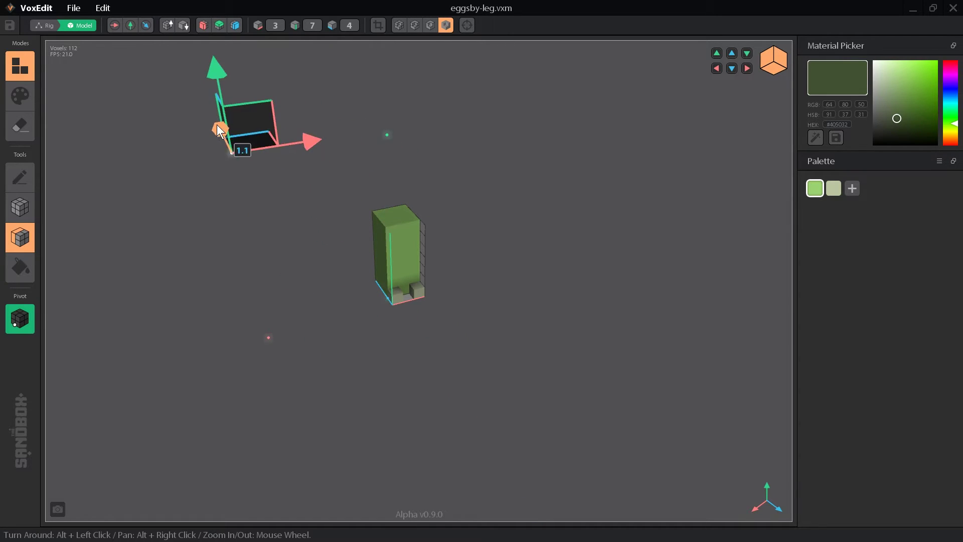
pyautogui.moveTo(219, 129); pyautogui.dragTo(438, 126)
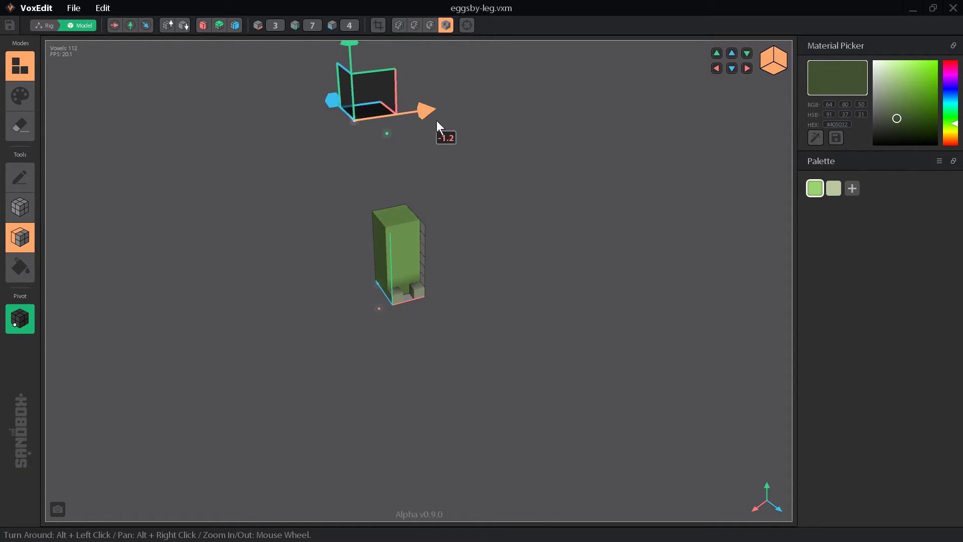
pyautogui.moveTo(386, 47); pyautogui.dragTo(430, 167)
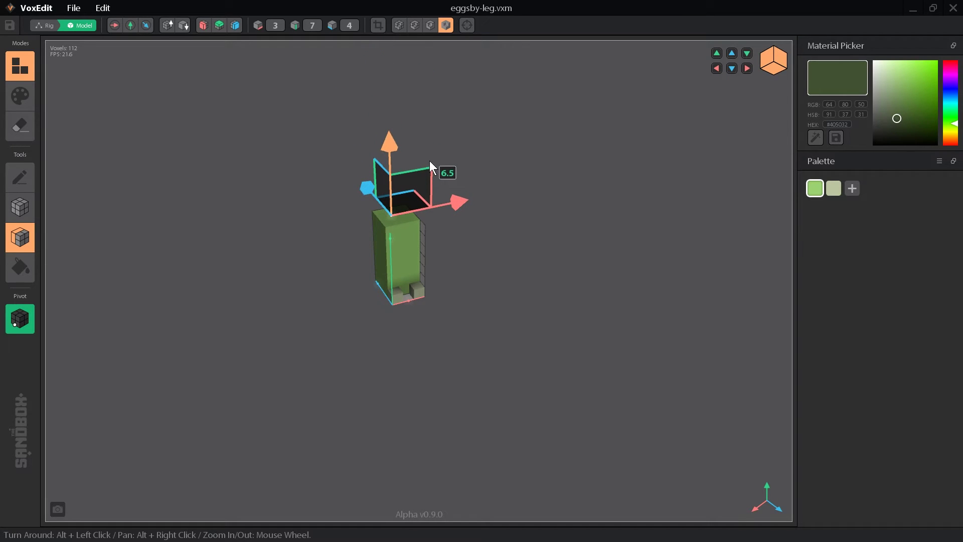
pyautogui.scroll(5, 379, 264)
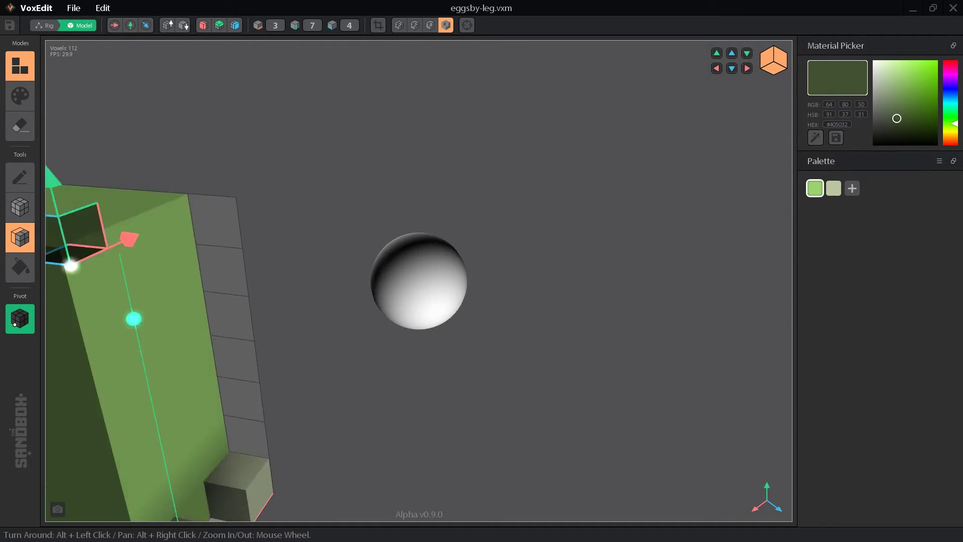
# Show voxel edges to check the leg, then return to the rig library
pyautogui.moveTo(419, 281)
pyautogui.keyDown('alt'); pyautogui.mouseDown()
pyautogui.moveTo(360, 321)
pyautogui.moveTo(406, 286)
pyautogui.mouseUp(); pyautogui.keyUp('alt')
pyautogui.click(399, 23)
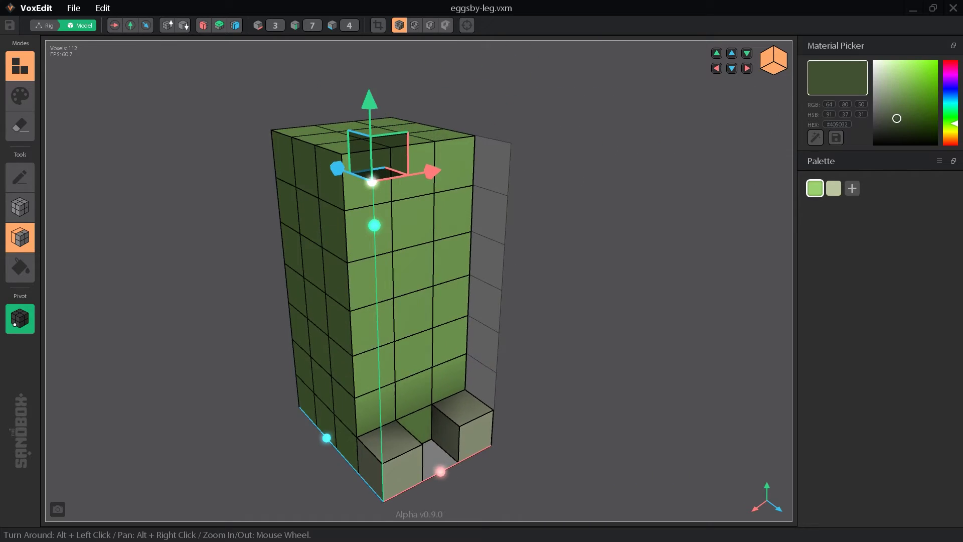
pyautogui.click(45, 25)
# Open eggsby-top and delete its yellow and dark green swatches, leaving the white shell
pyautogui.doubleClick(937, 61)
pyautogui.rightClick(857, 192)
pyautogui.click(866, 235)
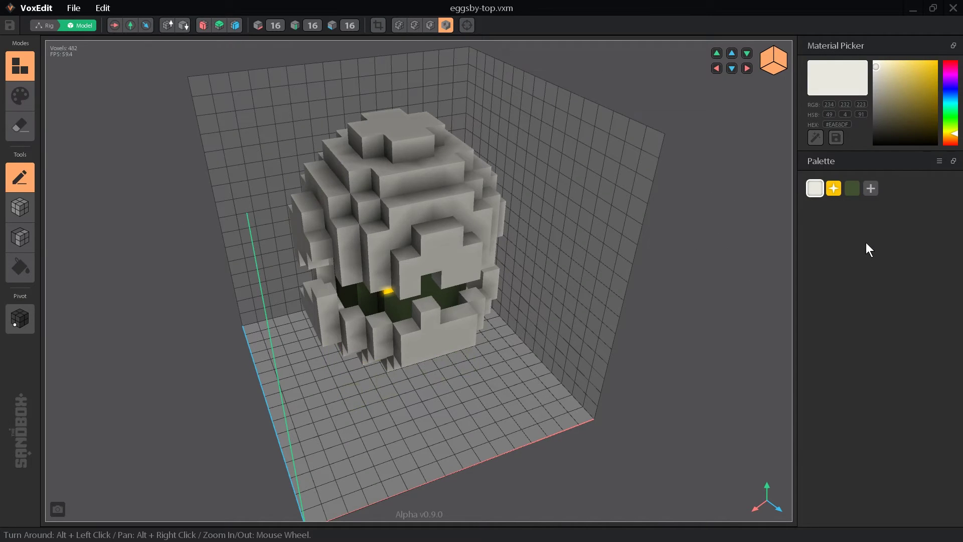
pyautogui.rightClick(833, 183)
pyautogui.click(865, 224)
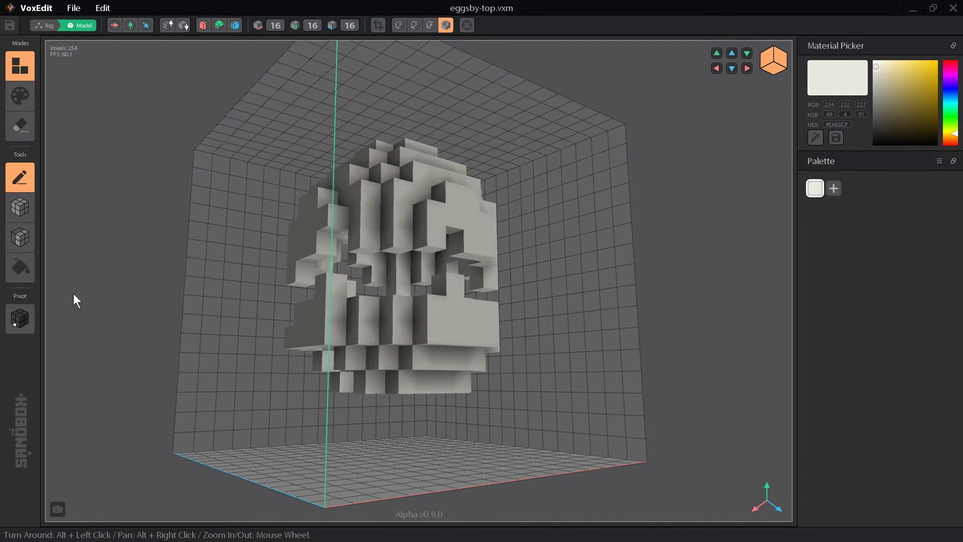
pyautogui.scroll(-3, 407, 354)
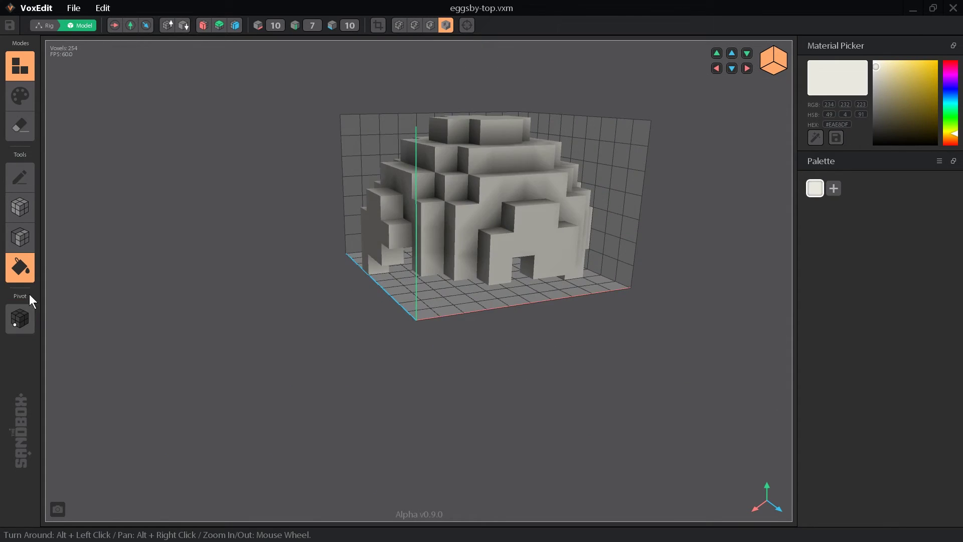
# Move the shell's pivot up to the base of the shell
pyautogui.click(20, 318)
pyautogui.moveTo(475, 445)
pyautogui.mouseDown()
pyautogui.moveTo(543, 428)
pyautogui.moveTo(422, 350)
pyautogui.mouseUp()
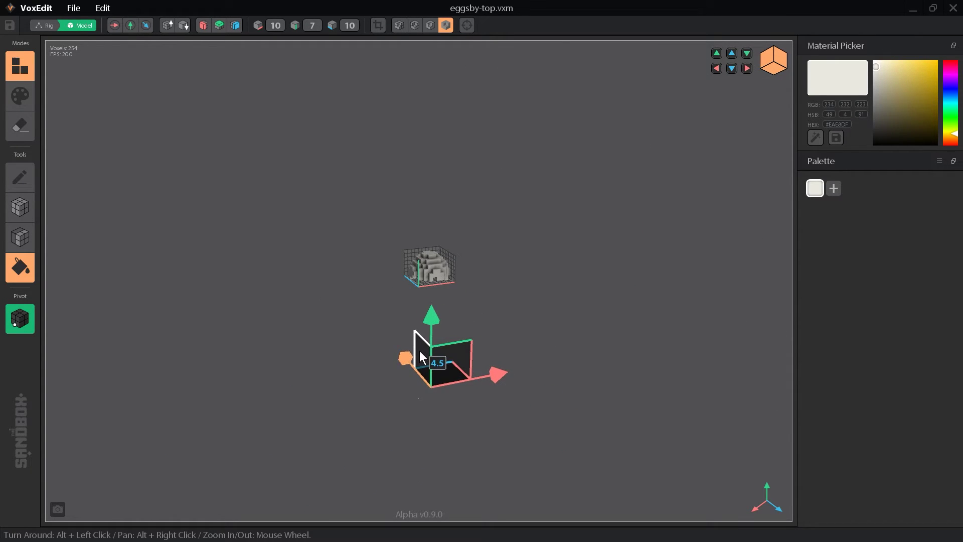
pyautogui.moveTo(429, 310); pyautogui.dragTo(429, 179)
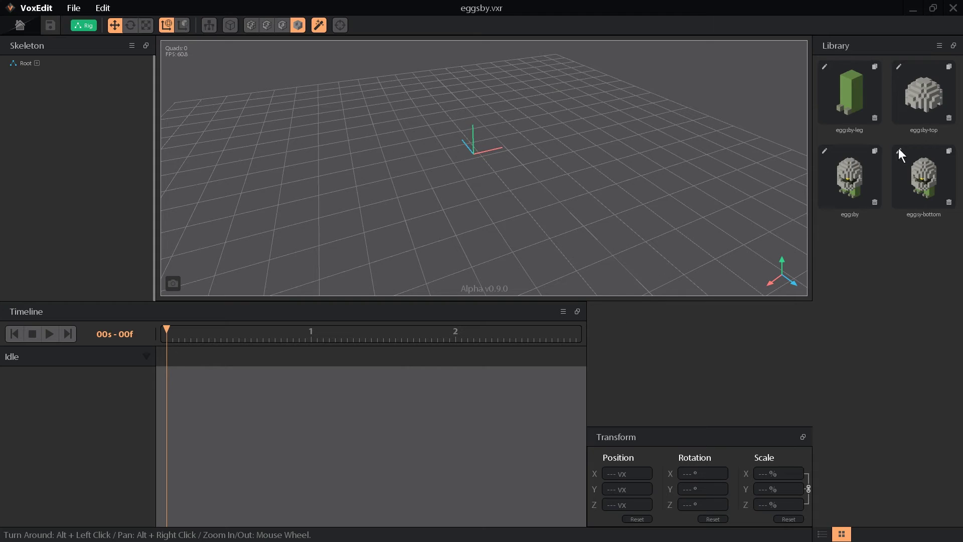
# Open eggsy-bottom and erase the top shell with the fill tool
pyautogui.click(899, 151)
pyautogui.rightClick(863, 183)
pyautogui.click(873, 226)
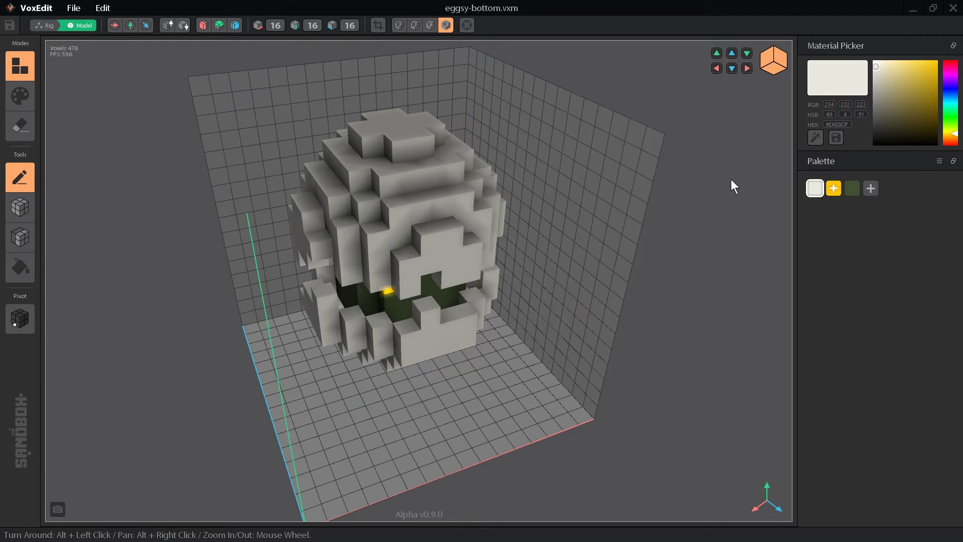
pyautogui.press('f')
pyautogui.click(332, 167)
pyautogui.keyDown('alt'); pyautogui.moveTo(332, 166); pyautogui.dragTo(263, 350); pyautogui.keyUp('alt')
# Set the bottom model's pivot, then close it and save the changes
pyautogui.press('p')
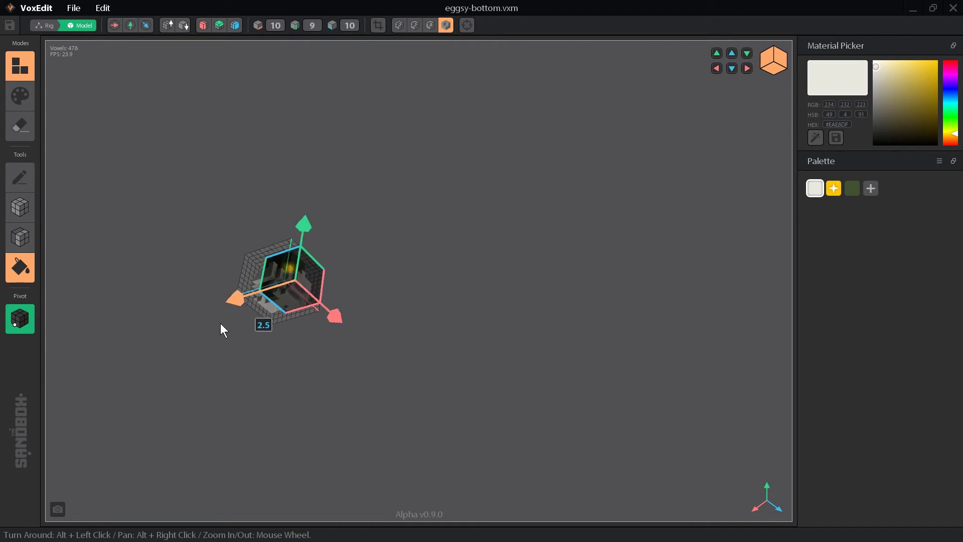
pyautogui.scroll(5, 413, 161)
pyautogui.click(48, 22)
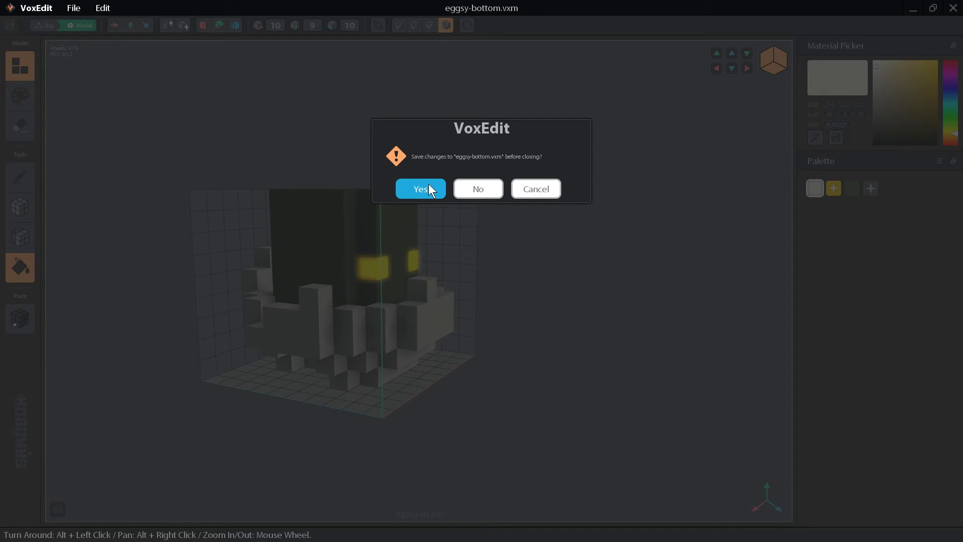
pyautogui.click(432, 188)
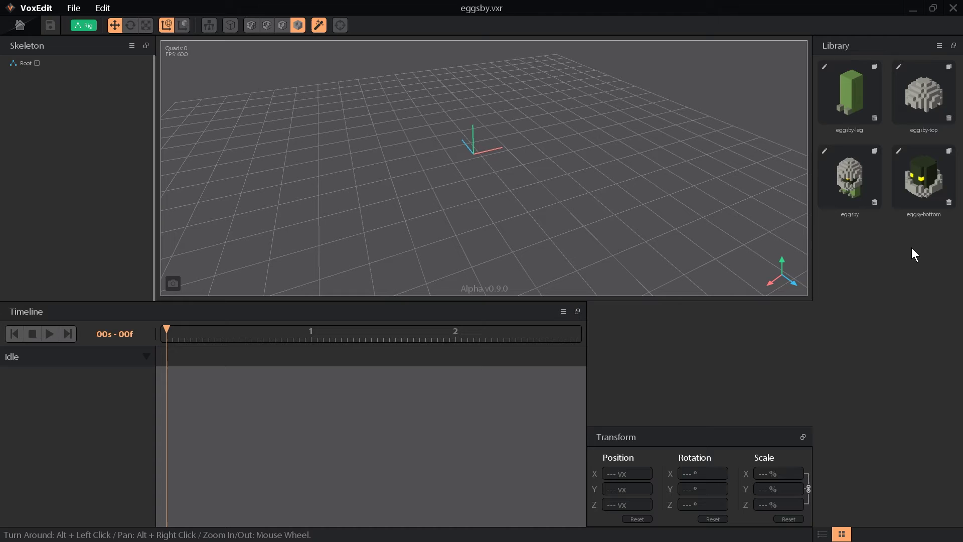